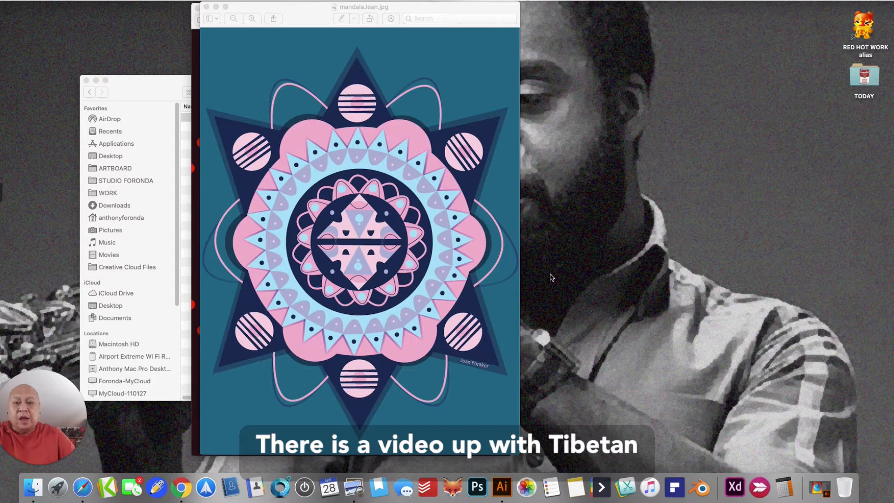
Place the mandalaJean.jpg image beside Nila-Mandala-2.jpg to compare both example mandalas, and close Nila-Mandala-2.jpg
left_click(462, 15)
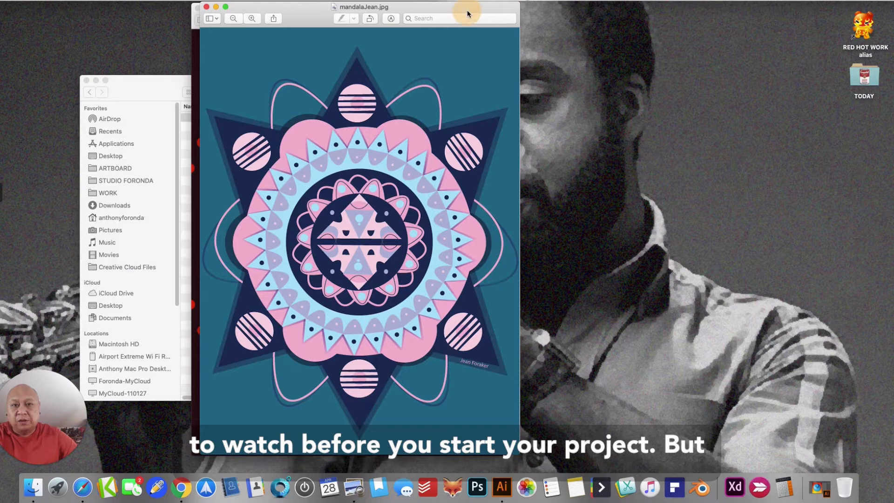
left_click_drag(467, 9, 471, 11)
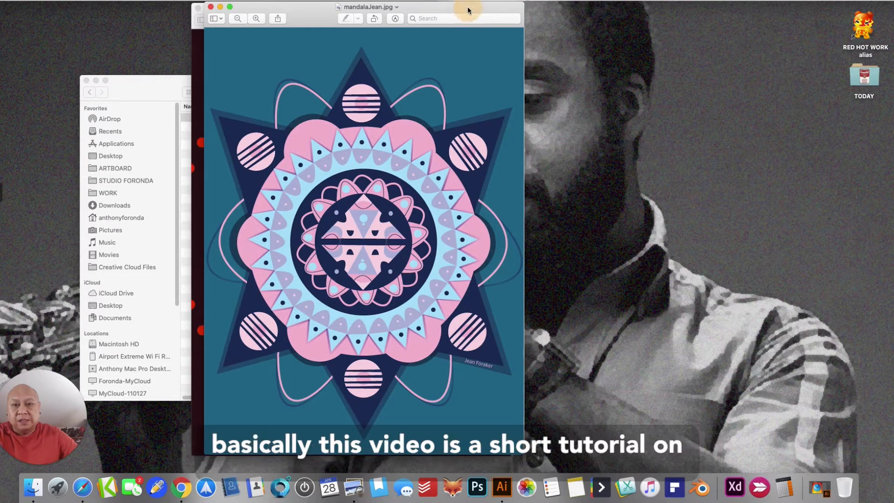
left_click_drag(471, 8, 471, 8)
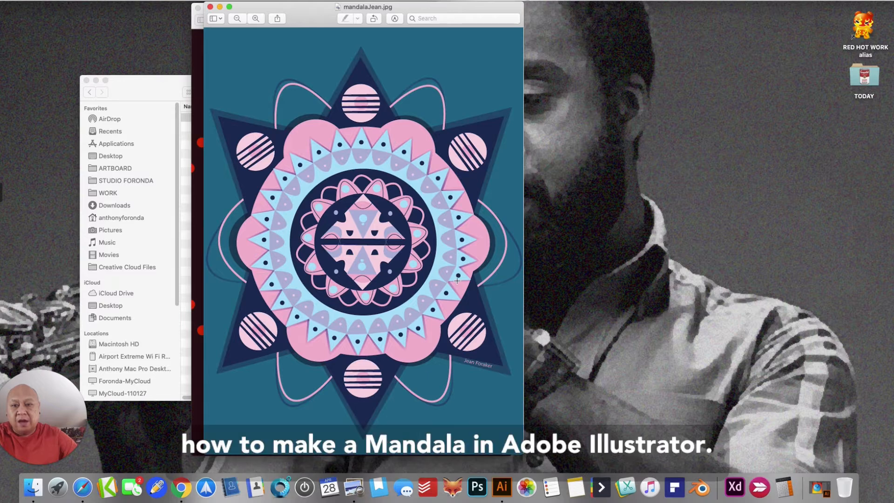
left_click(449, 9)
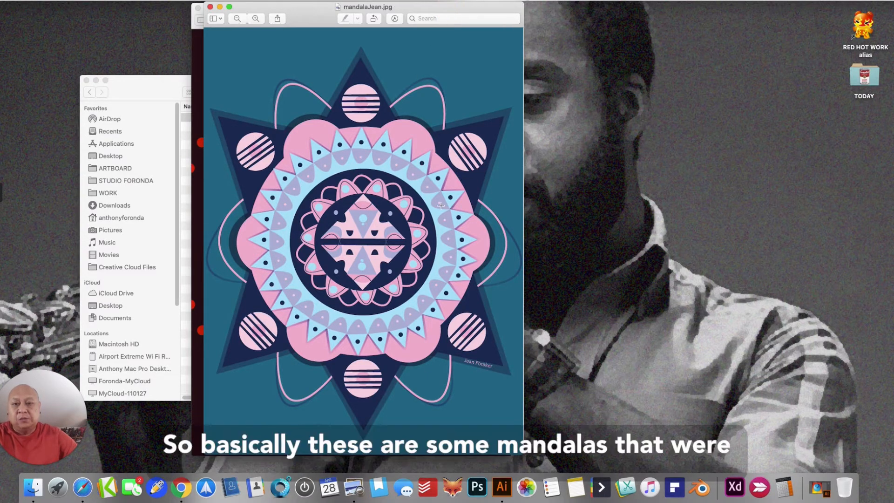
left_click_drag(444, 12, 753, 9)
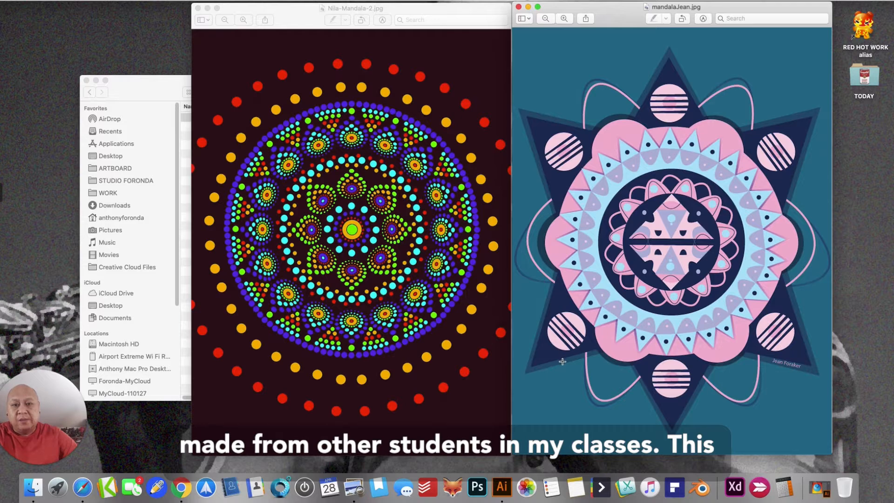
left_click(423, 158)
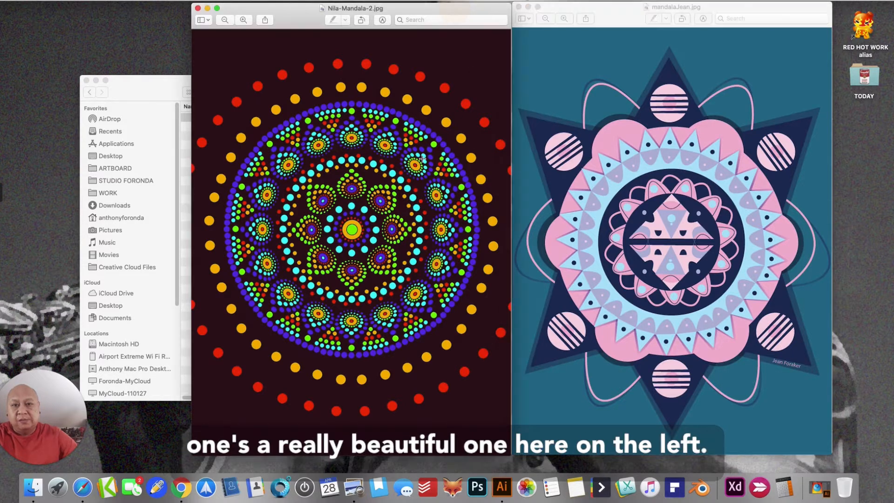
left_click(197, 8)
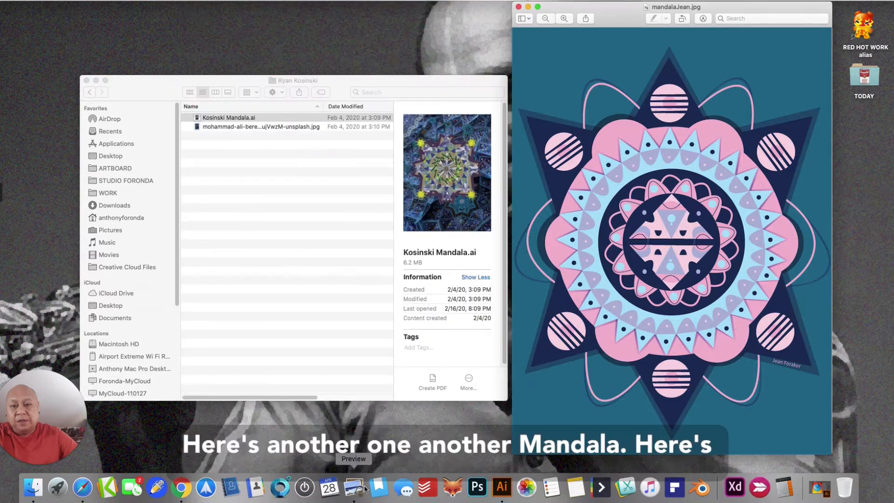
Switch to Adobe Illustrator and examine the mandalas and their backgrounds in Mandala.ai and Esmith_Mandala.ai, ending at 100% zoom
left_click(502, 488)
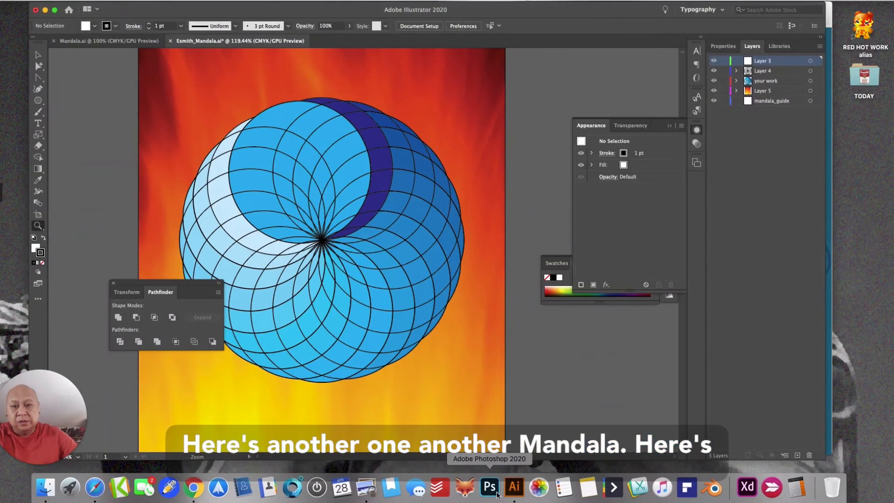
left_click(110, 42)
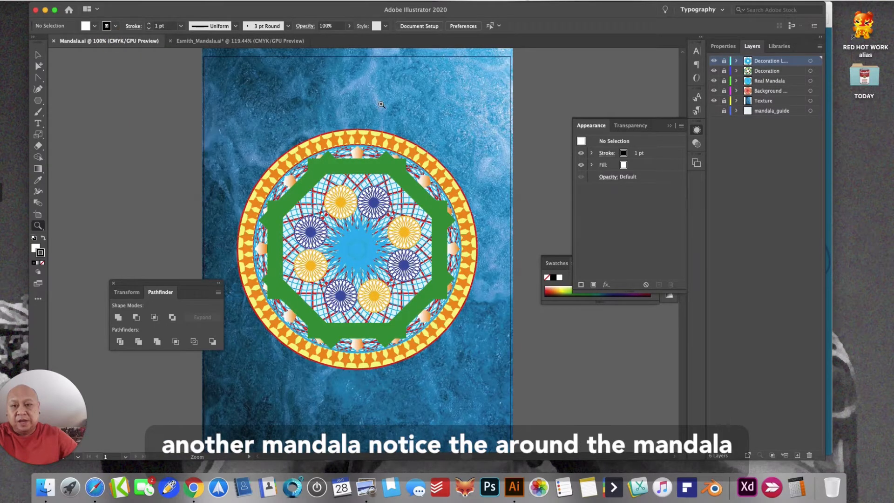
left_click(290, 42)
left_click(387, 197)
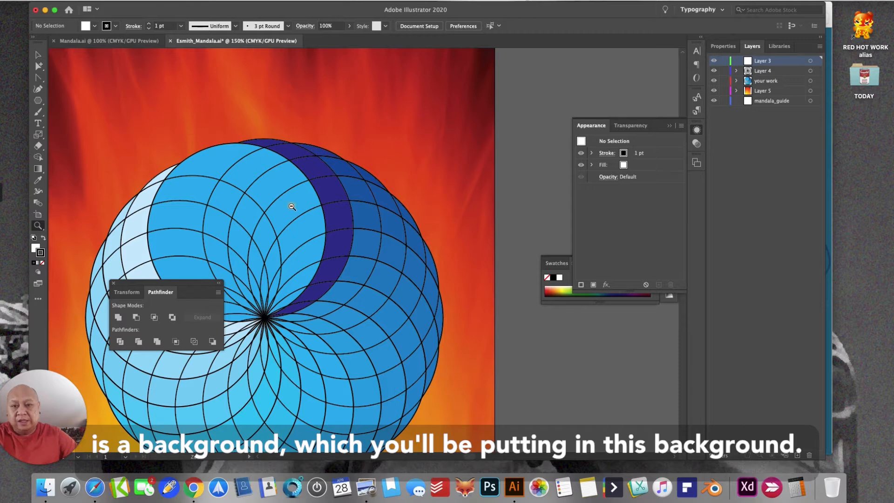
key("super+1")
left_click(38, 55)
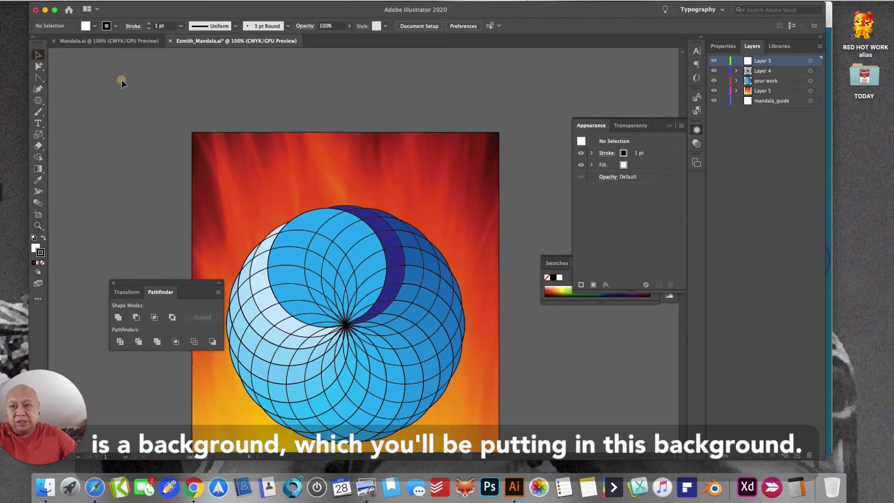
left_click(307, 242)
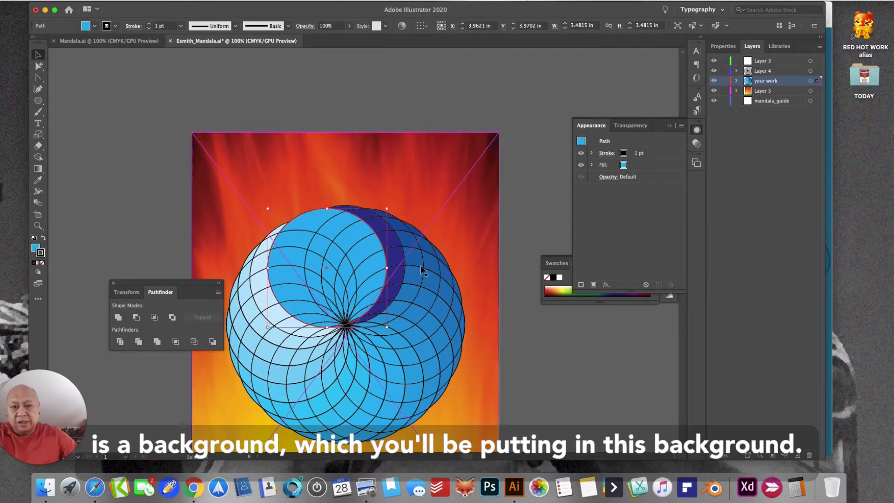
left_click_drag(365, 305, 374, 205)
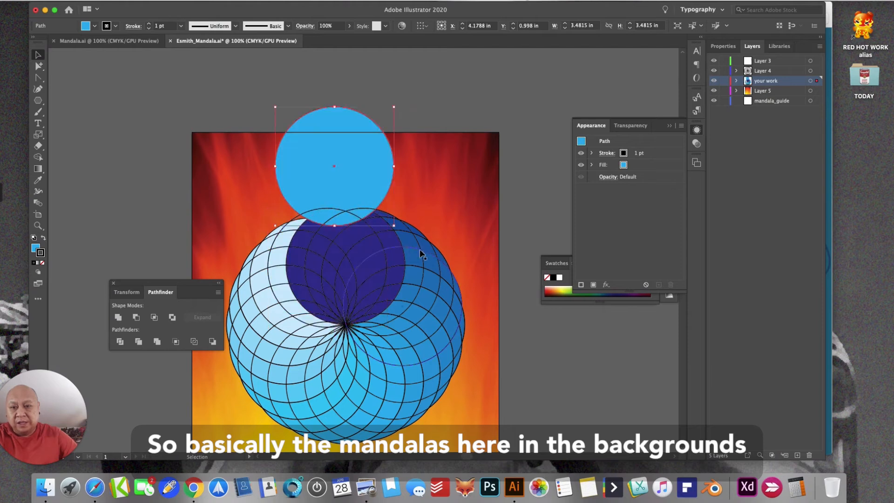
key("super+z")
left_click(550, 243)
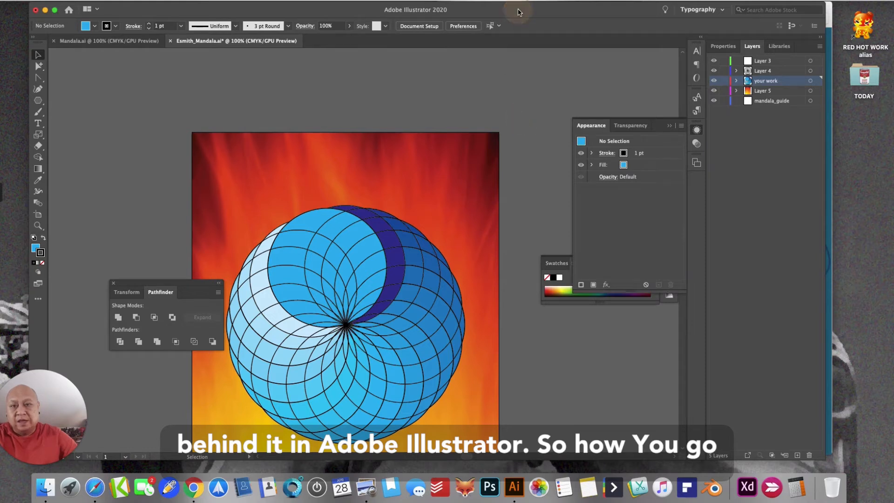
Close Esmith_Mandala.ai without saving its changes and close Mandala.ai
left_click(170, 41)
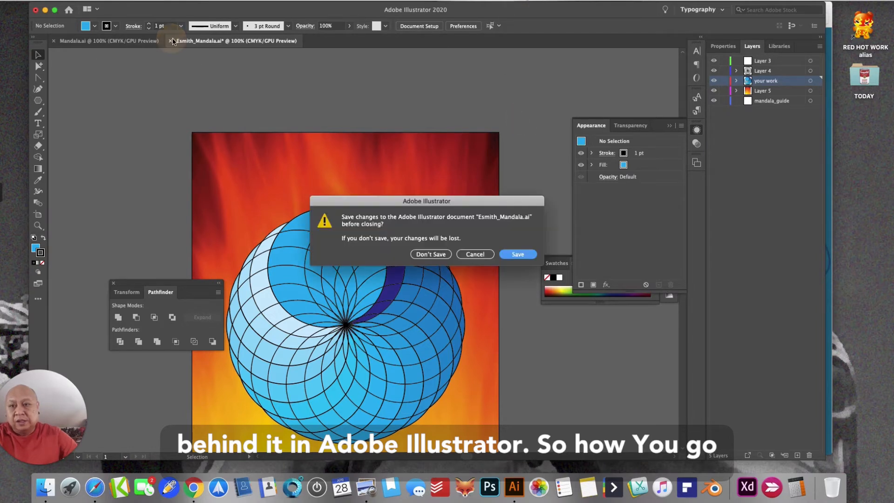
left_click(432, 255)
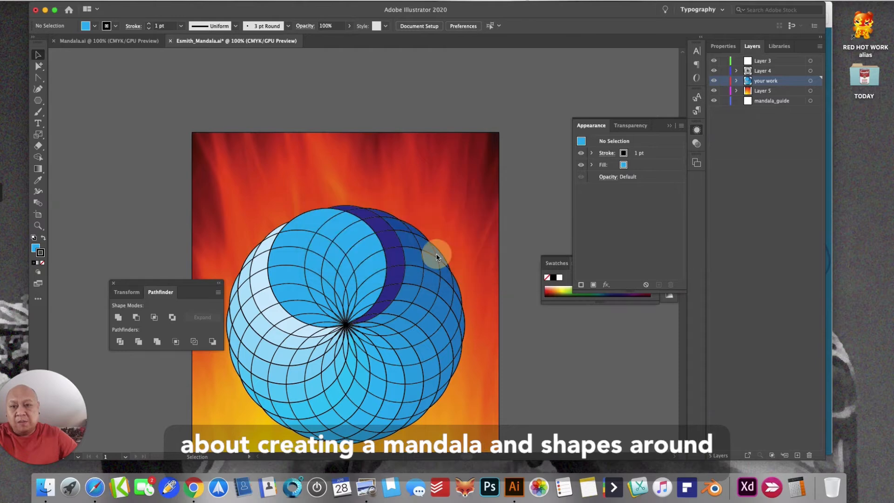
left_click(54, 41)
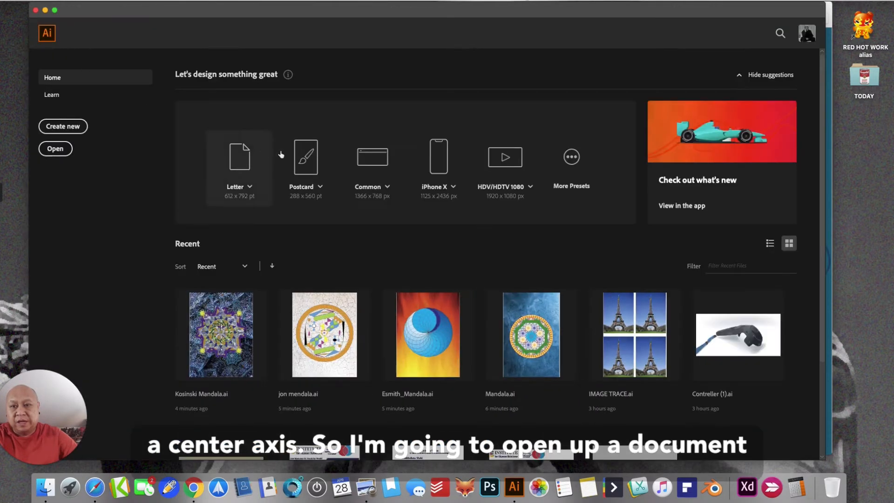
Create a new blank document with the offered settings and move the floating Pathfinder panel clear of the page
left_click(70, 126)
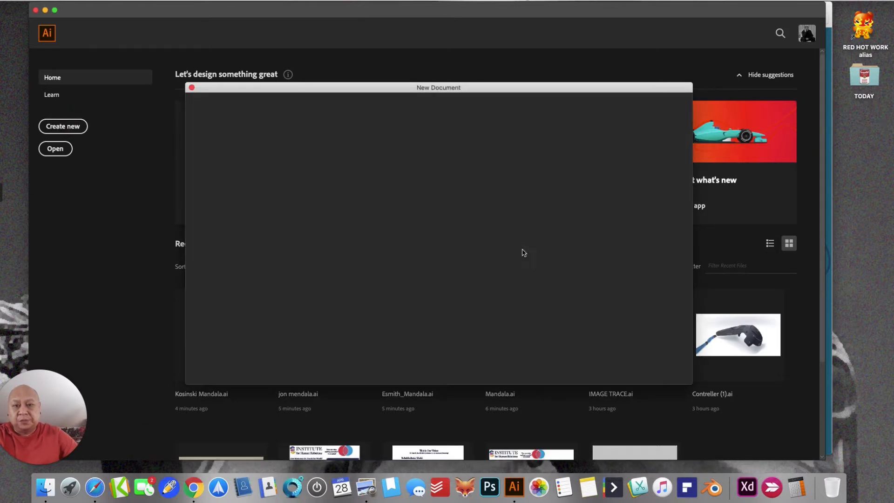
left_click(663, 368)
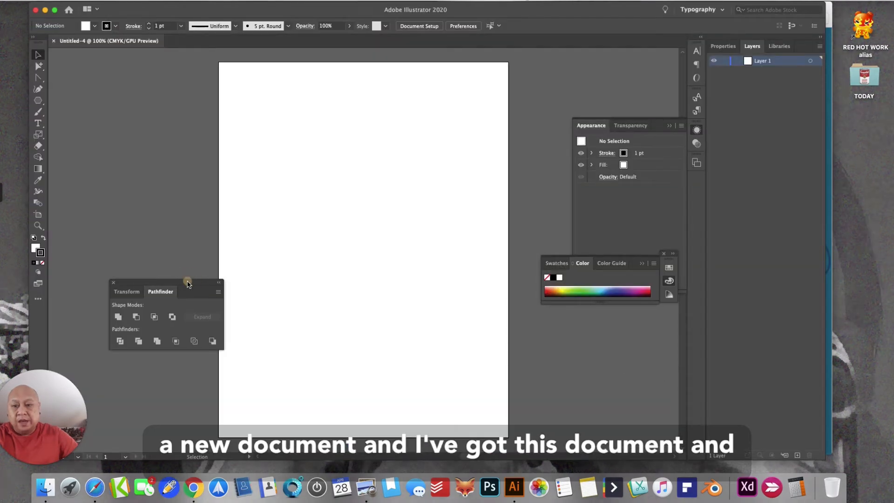
left_click_drag(185, 282, 110, 189)
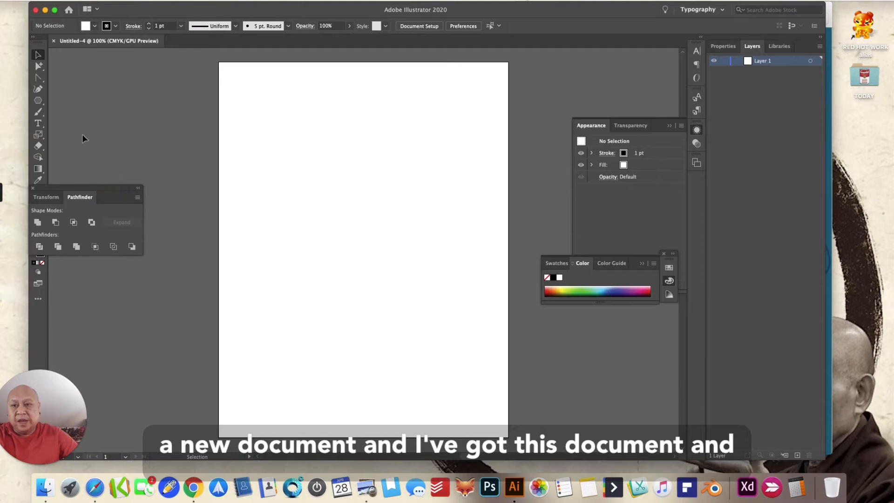
left_click(38, 100)
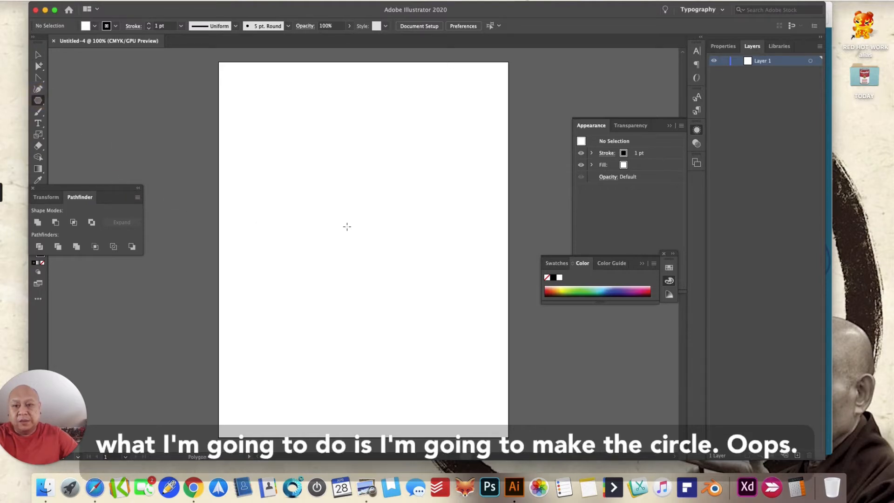
left_click_drag(347, 226, 386, 284)
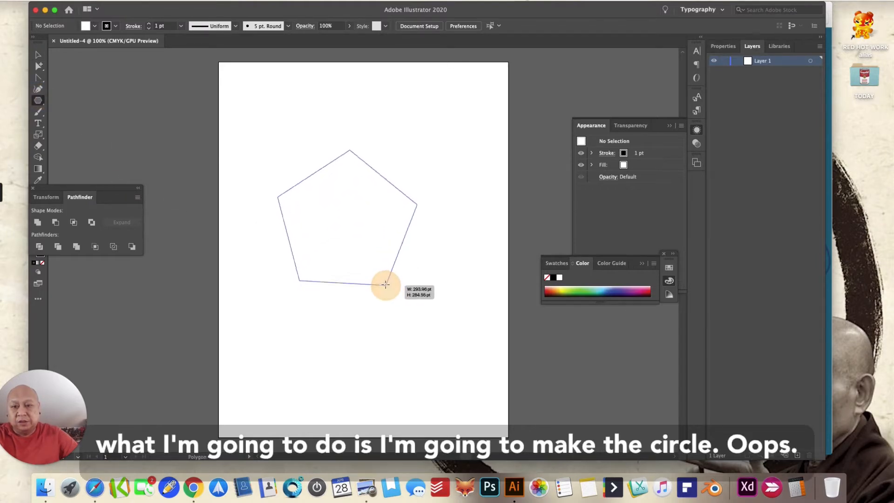
key("super+z")
Draw a circle about 450 pt in diameter from the page's center with the Ellipse tool and leave it deselected
left_click_drag(38, 100, 73, 113)
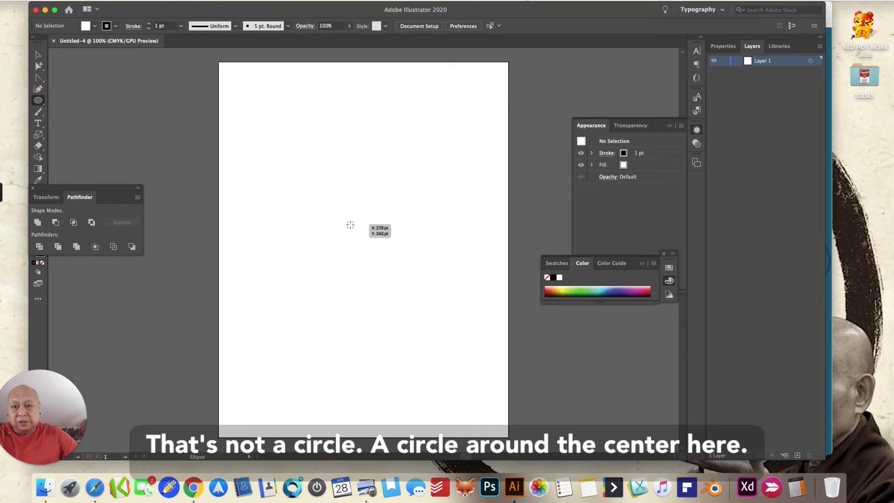
left_click_drag(364, 240, 426, 348)
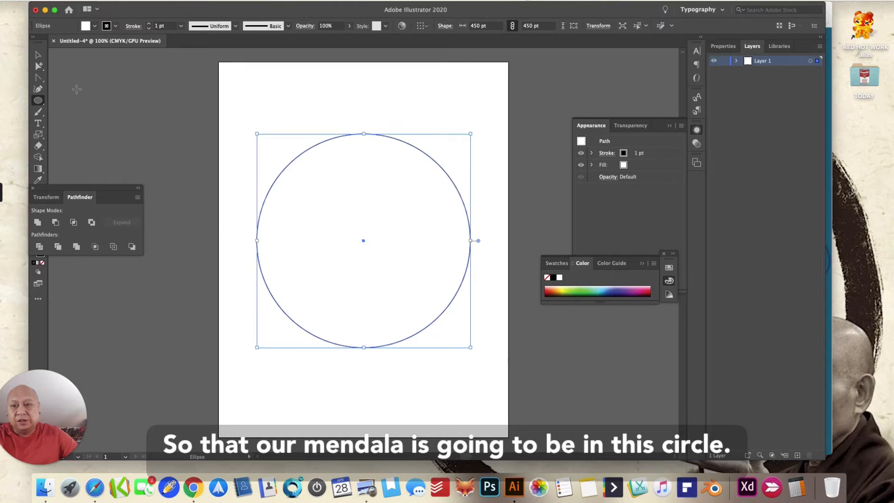
left_click(23, 54)
left_click(39, 55)
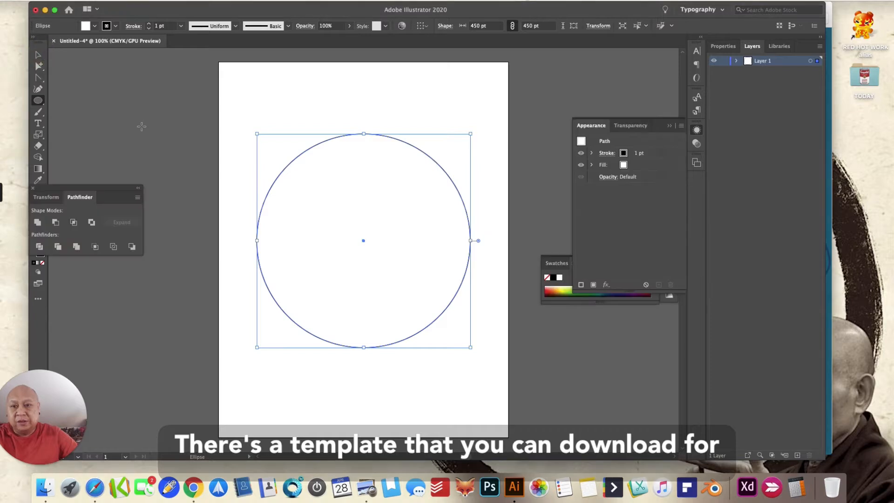
left_click(208, 182)
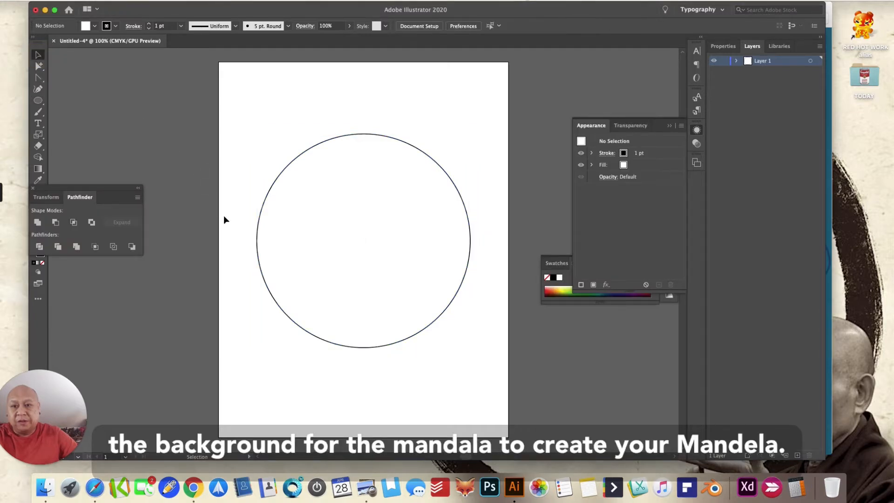
left_click(398, 345)
left_click(530, 331)
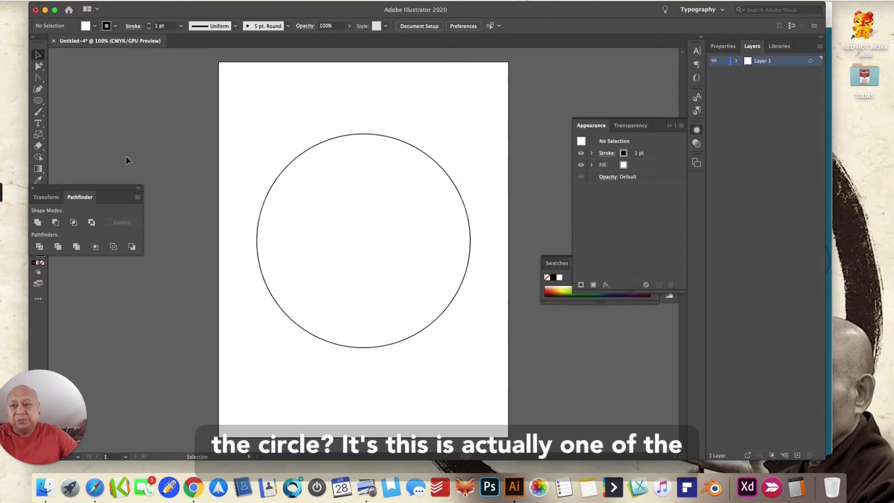
Create a triangle above the circle's upper left with the Polygon tool, using 3 sides and a radius of 154.7773 pt
left_click_drag(41, 100, 71, 123)
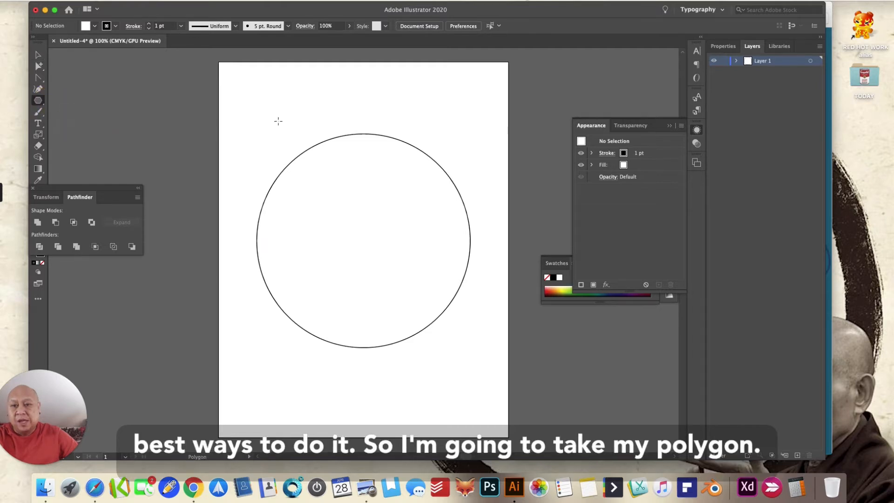
left_click(302, 103)
left_click(439, 235)
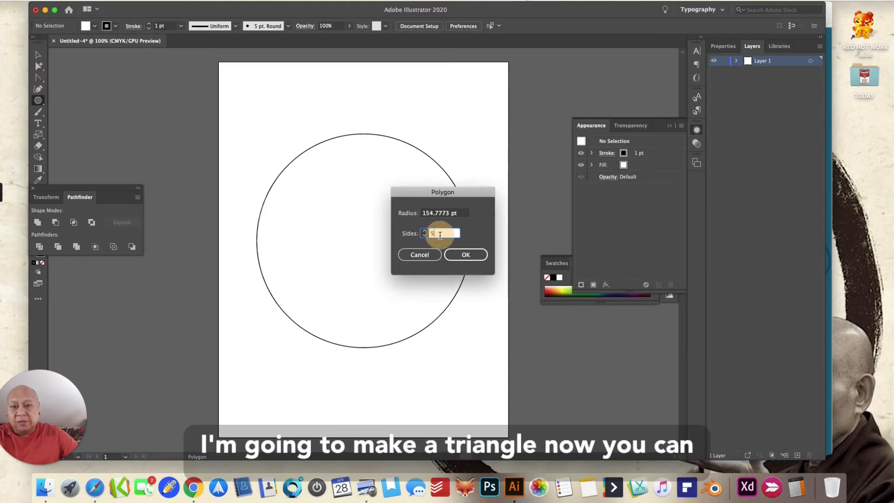
left_click_drag(434, 233, 424, 234)
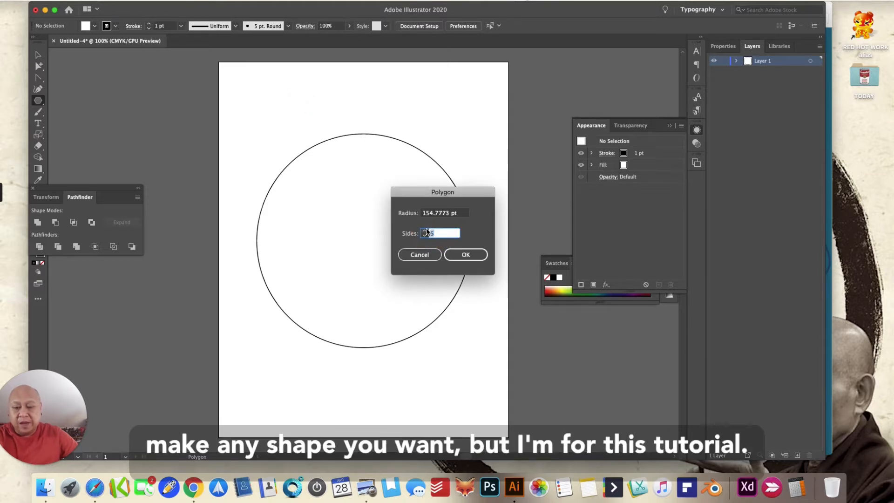
type("3")
left_click(466, 251)
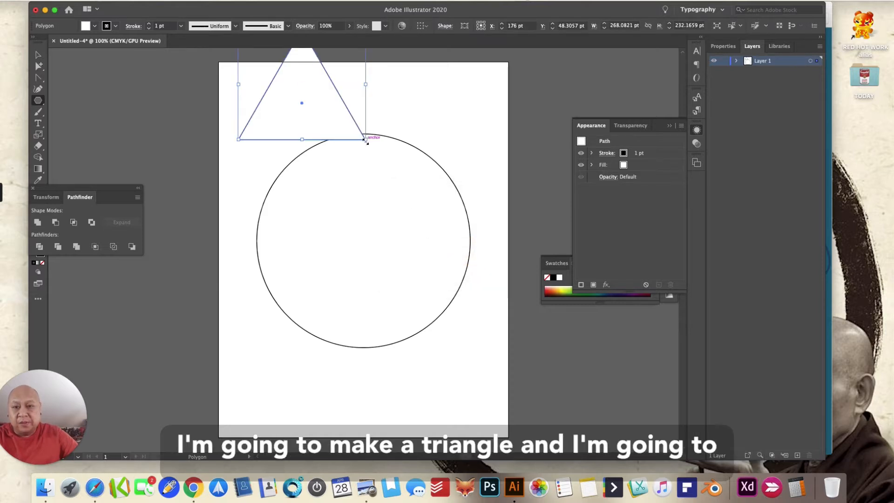
Scale the triangle down to about 49 pt wide and place it in the upper-left area of the page, above the circle
left_click_drag(366, 140, 271, 58)
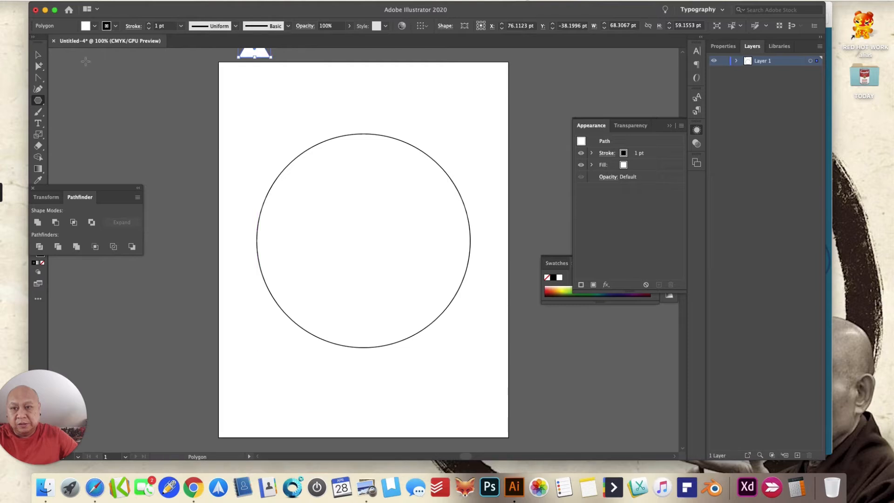
left_click(39, 55)
left_click_drag(261, 56, 278, 110)
left_click(302, 95)
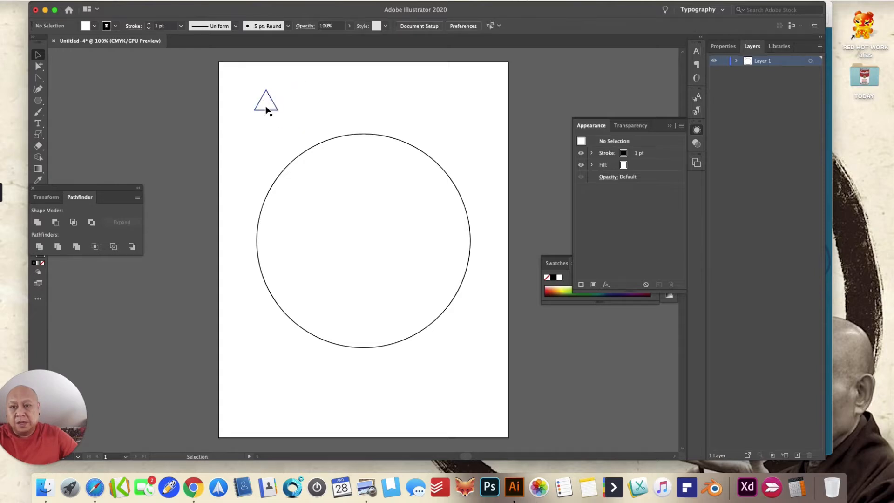
Remove the triangle's outline, fill it with light blue and leave it deselected
left_click(266, 105)
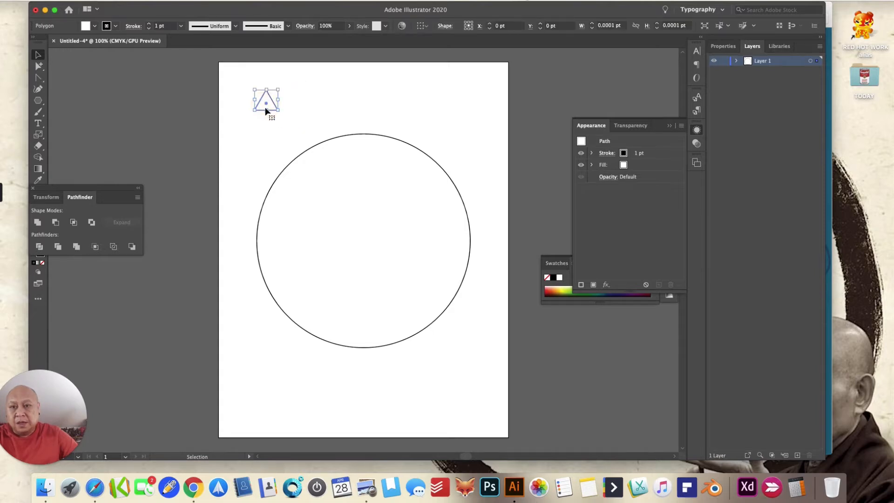
left_click(107, 26)
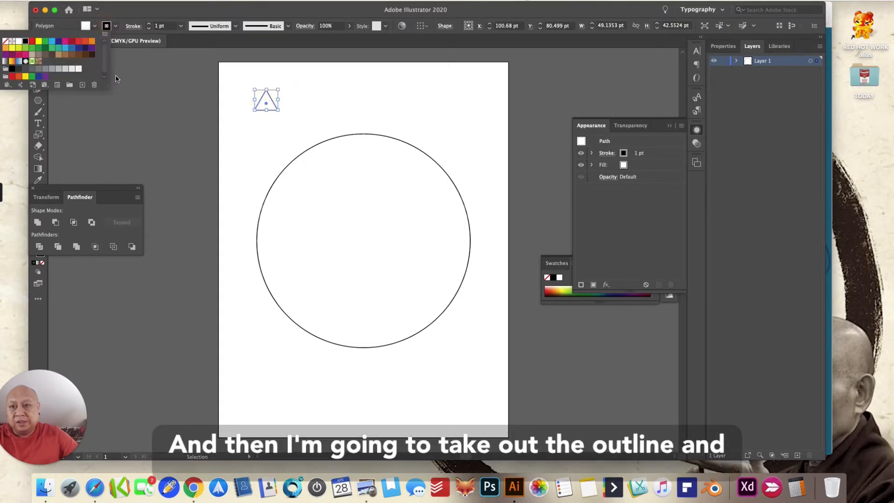
left_click(5, 42)
left_click(84, 26)
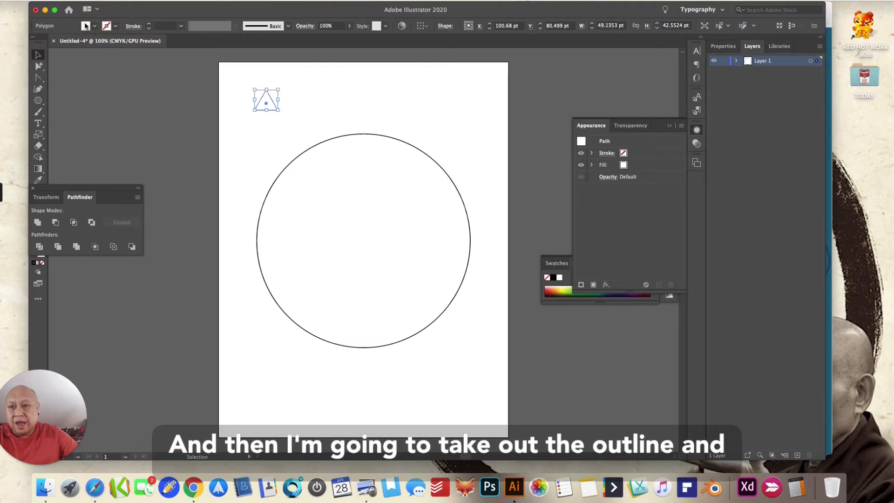
left_click(84, 26)
left_click(50, 48)
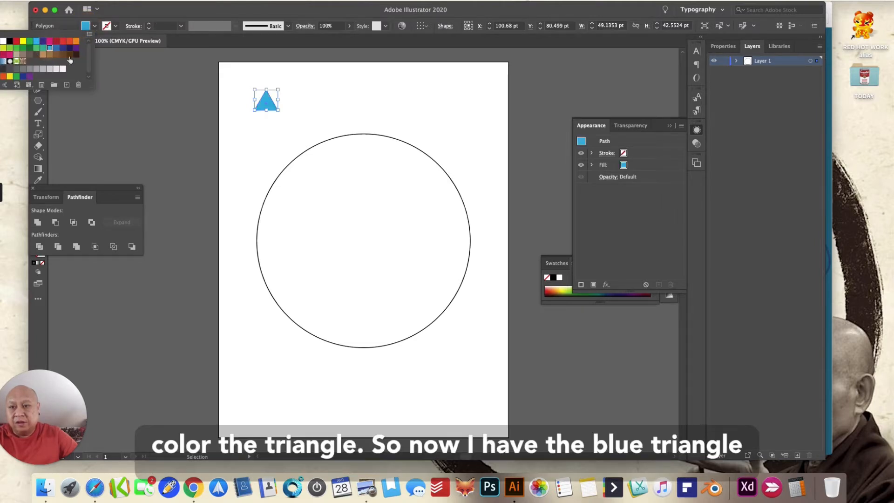
left_click(124, 125)
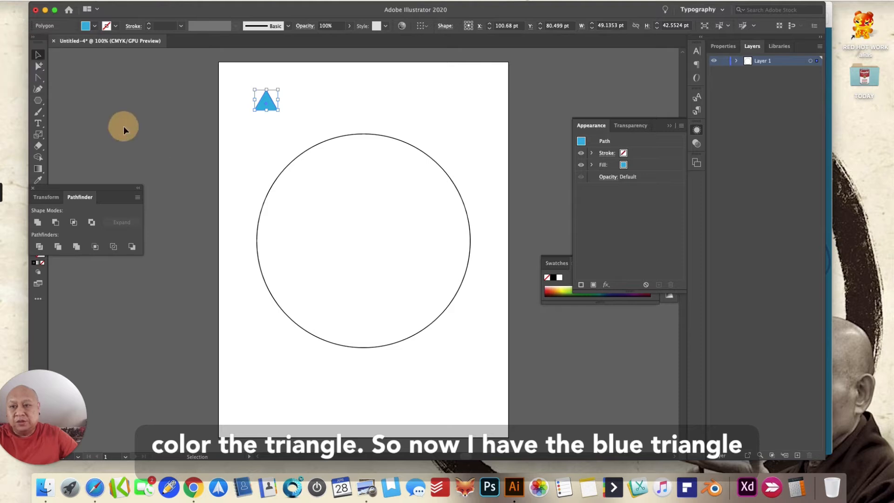
left_click(38, 54)
left_click(127, 107)
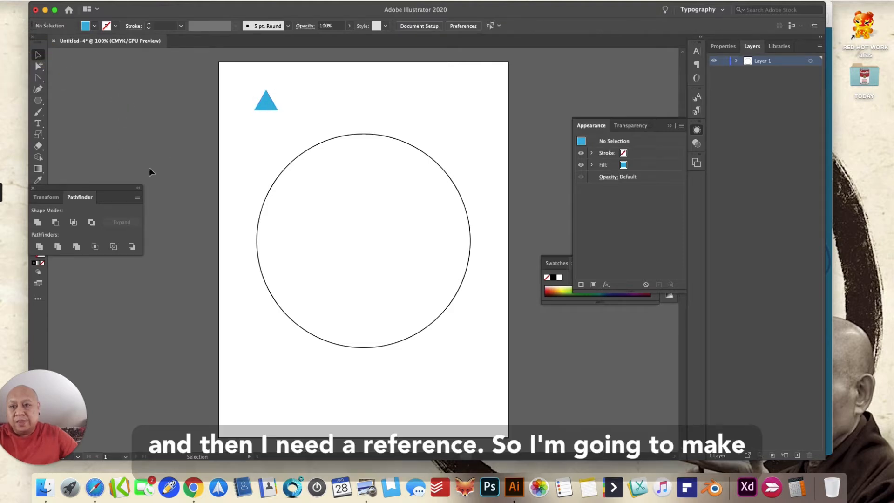
Draw a circle about 13 pt in diameter centered just below the triangle, fill it with black and leave it deselected
left_click_drag(39, 100, 63, 112)
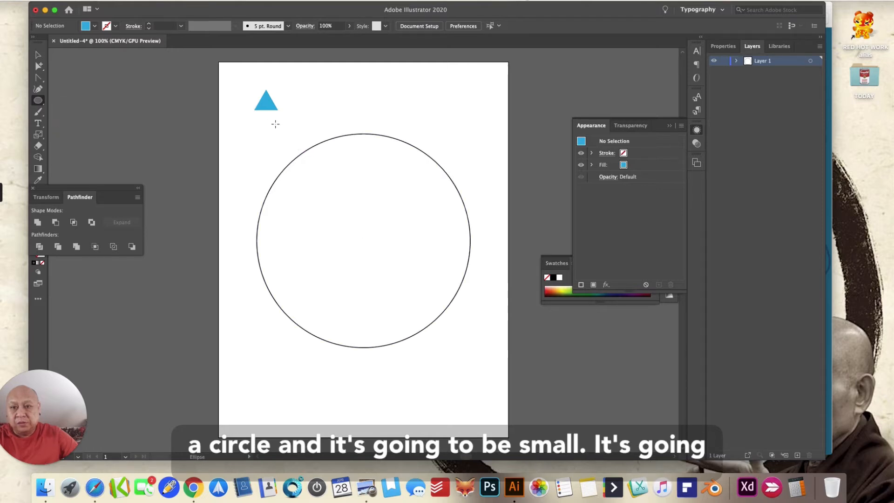
left_click_drag(266, 117, 269, 122)
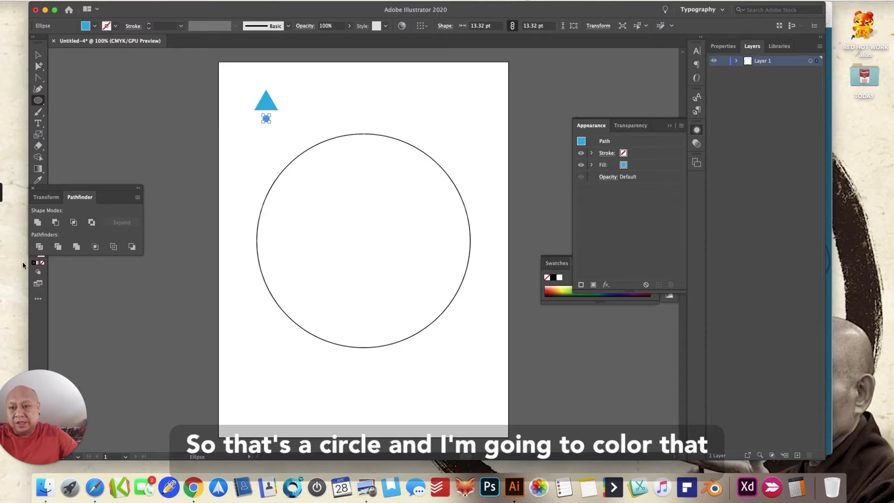
left_click(87, 26)
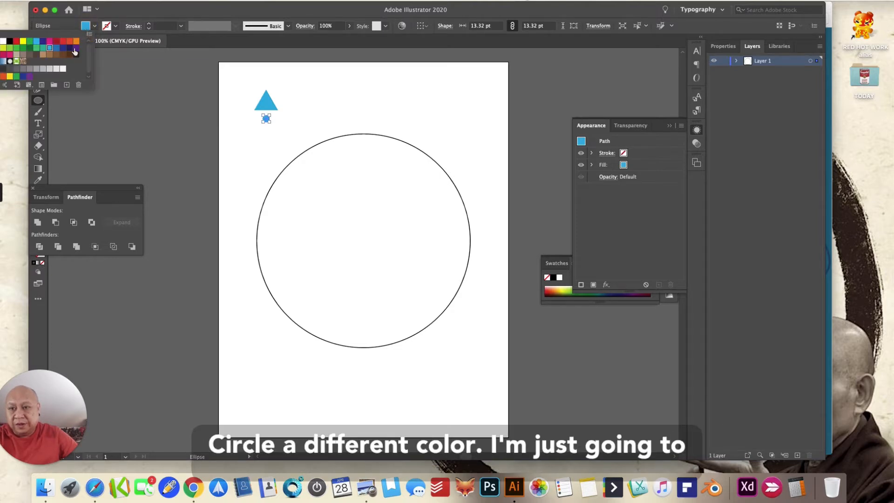
left_click(9, 41)
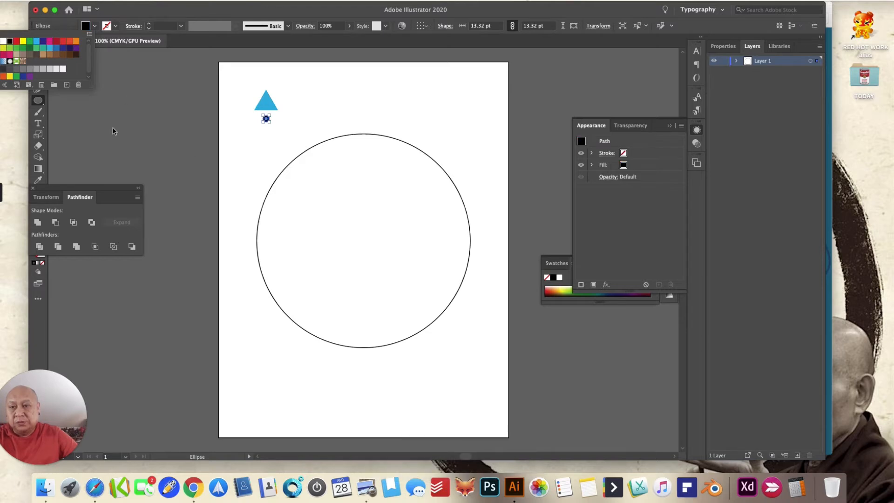
left_click(41, 102)
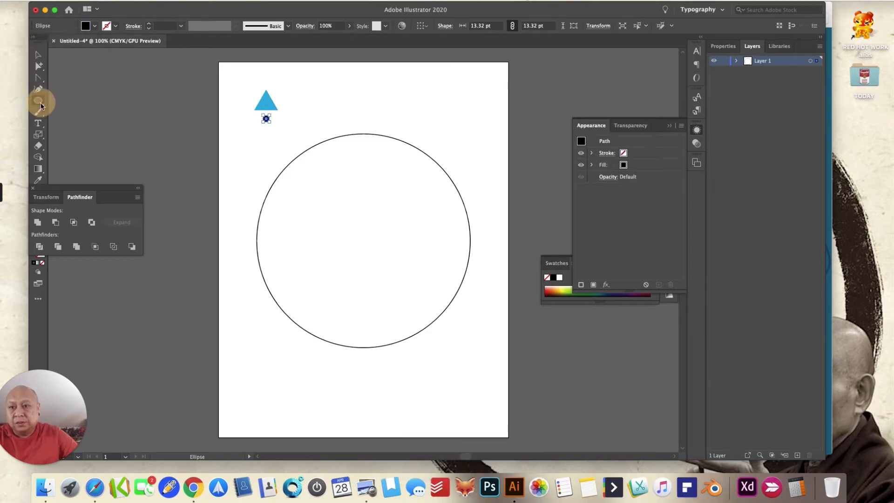
left_click(37, 55)
left_click(236, 155)
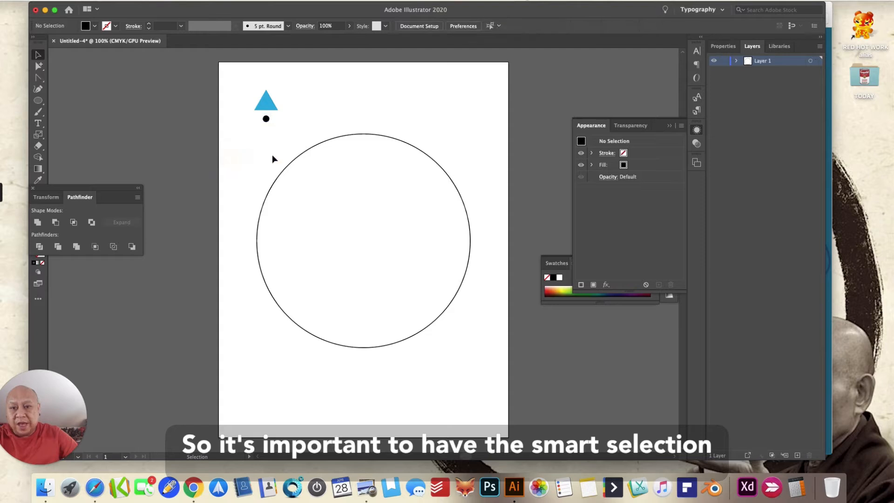
left_click(309, 151)
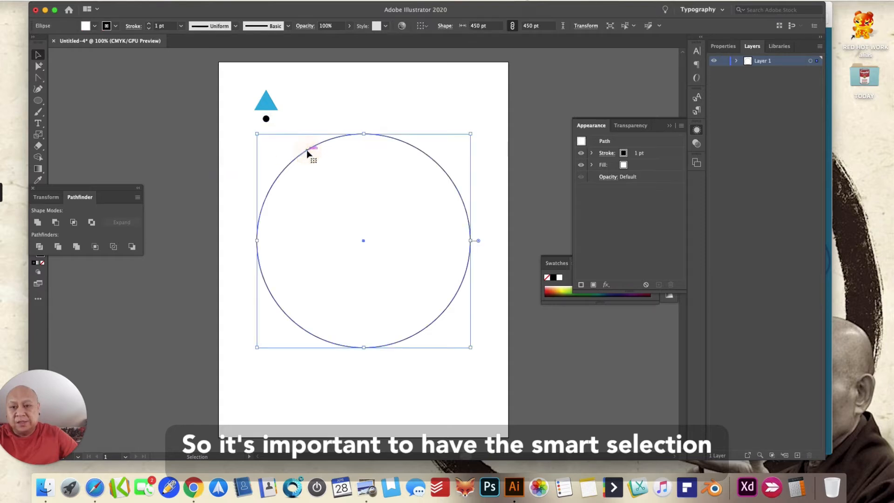
left_click(265, 103)
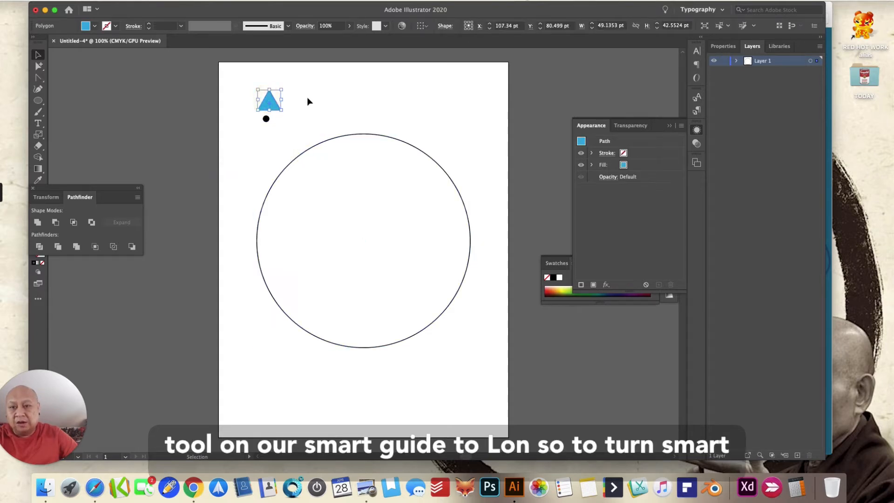
key("super+z")
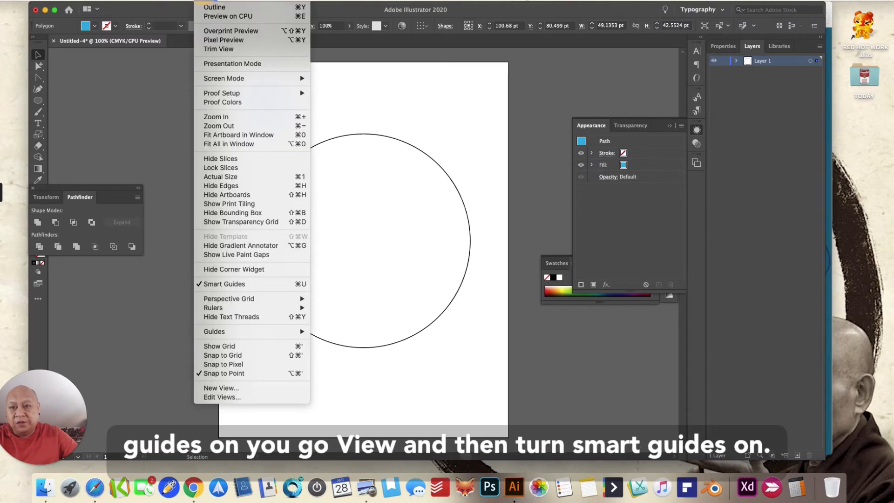
Turn Smart Guides off and on again, and leave nothing selected
left_click(226, 286)
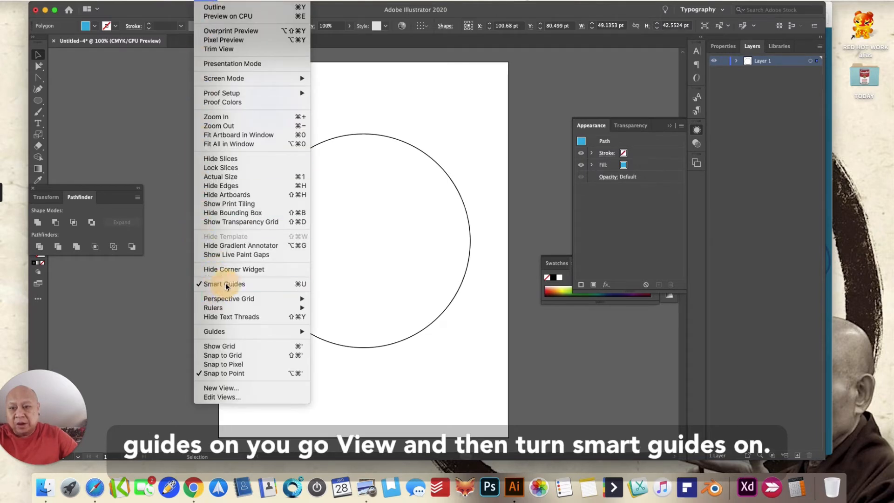
left_click(207, 0)
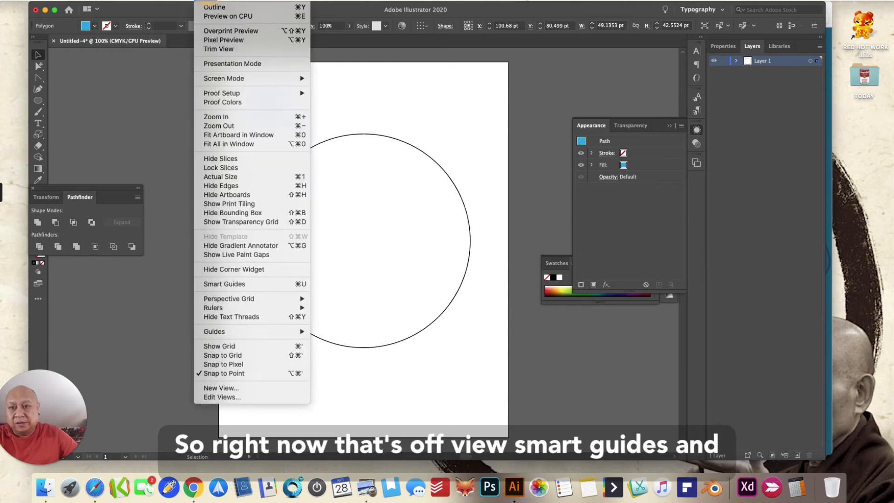
left_click(220, 284)
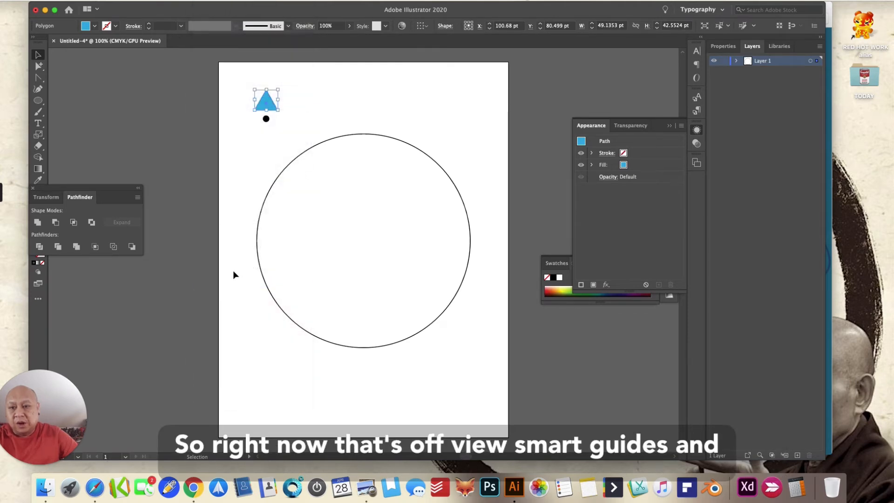
left_click(276, 138)
mouse_move(263, 104)
left_mouse_down()
mouse_move(298, 94)
mouse_move(332, 106)
mouse_move(262, 100)
left_mouse_up()
left_click(311, 122)
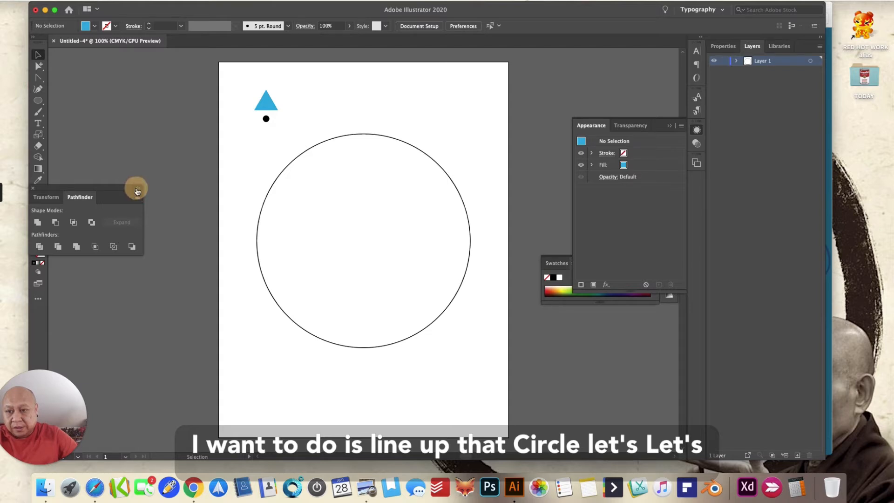
Collapse the Pathfinder panel and move the black circle up to touch the middle of the triangle's base
left_click(137, 187)
left_click(38, 227)
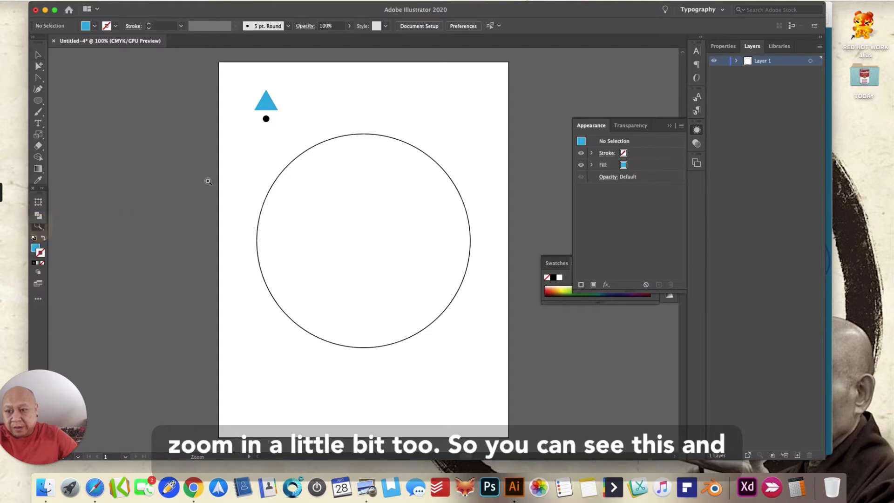
left_click(256, 136)
left_click(383, 221)
left_click(380, 241)
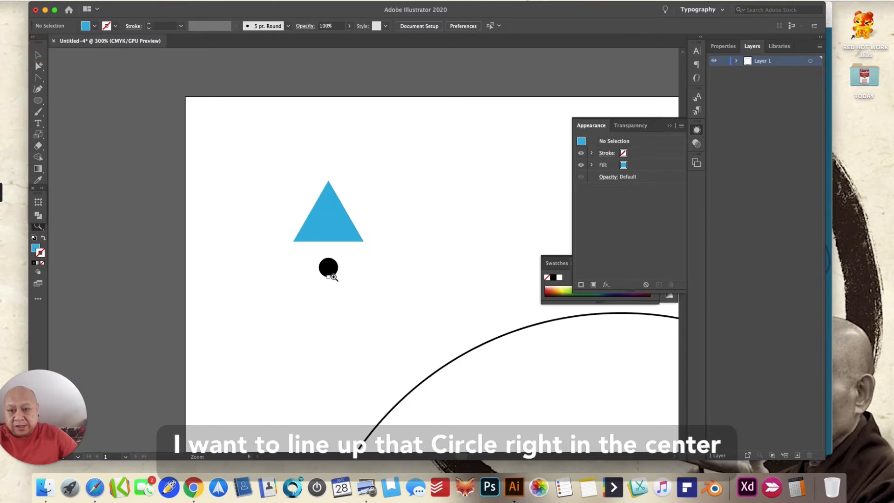
left_click(329, 270)
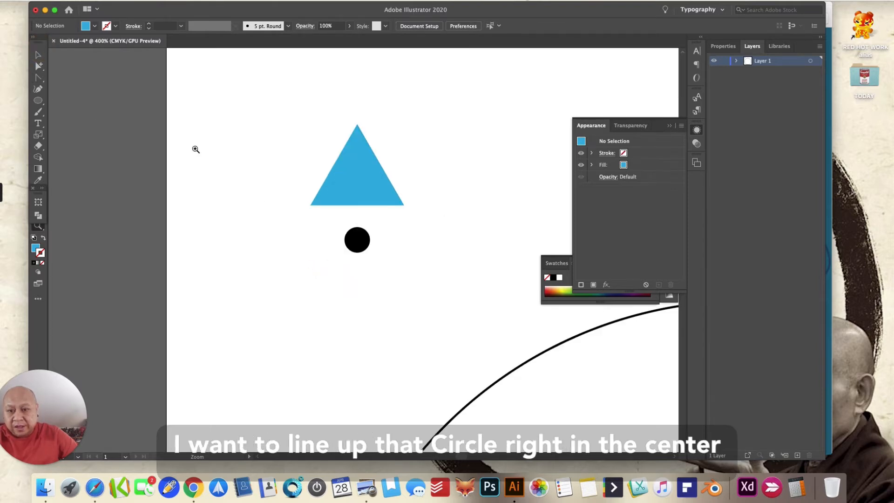
left_click(38, 55)
left_click_drag(353, 240, 357, 218)
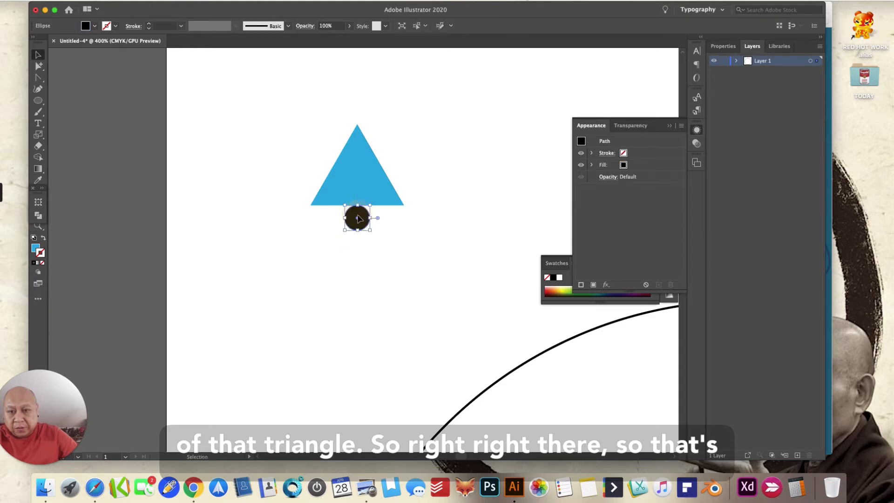
left_click(373, 236)
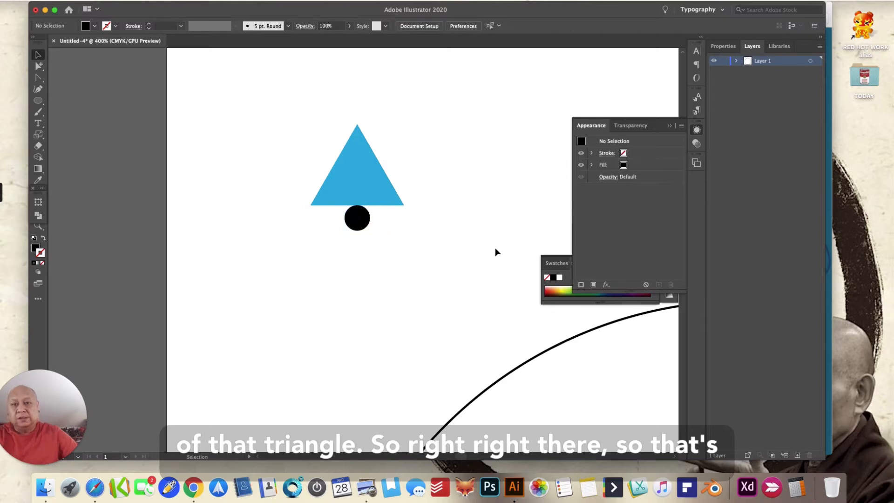
Group the blue triangle with the black circle and shift the group slightly up and to the right
left_click(358, 219)
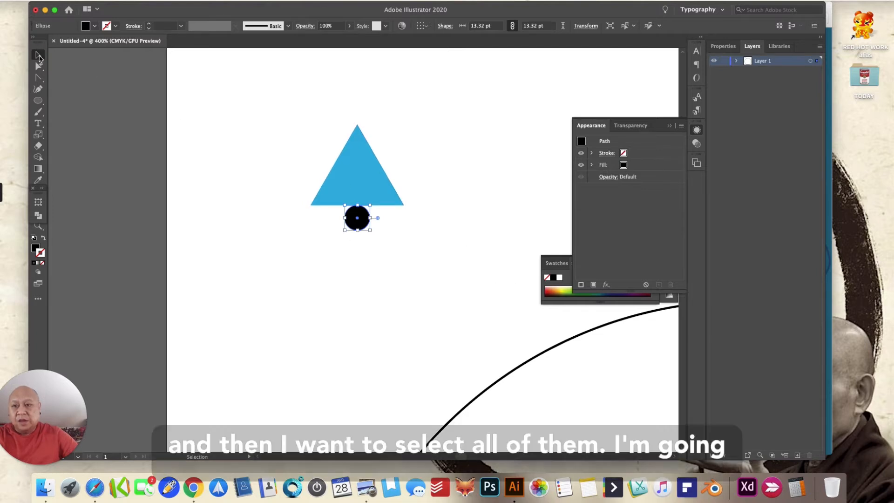
left_click(298, 102)
left_click_drag(298, 102, 436, 260)
left_click(106, 0)
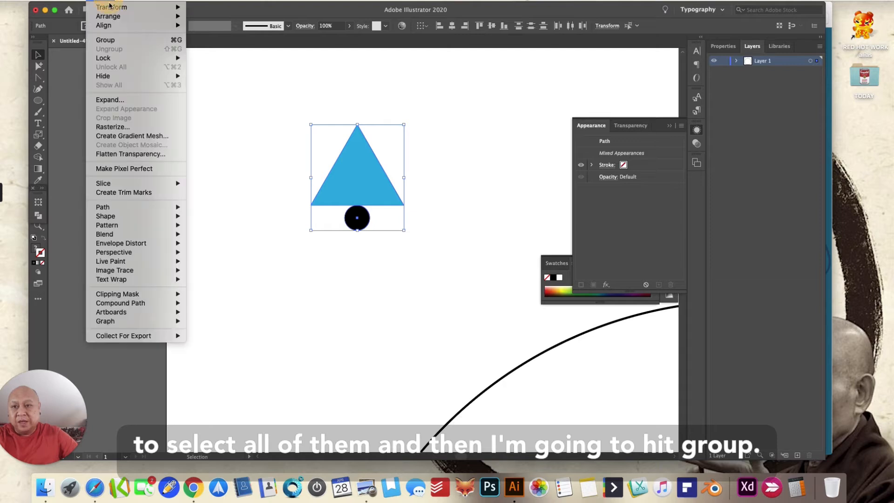
left_click(115, 40)
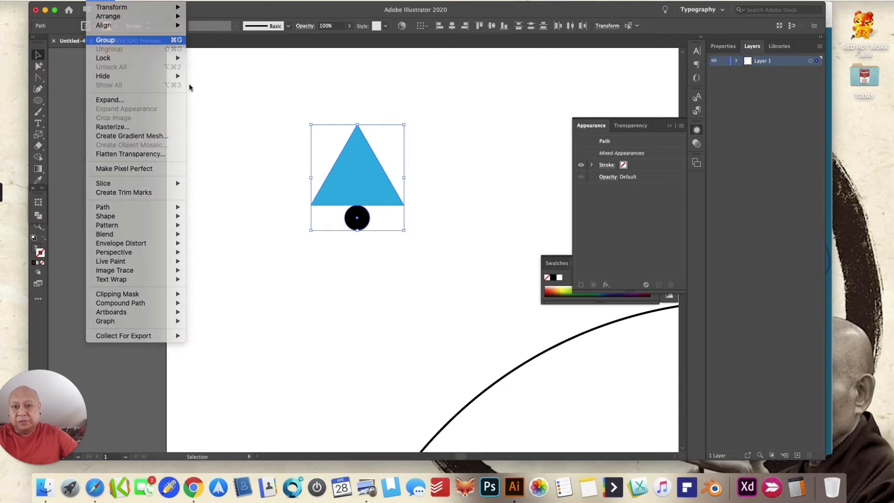
left_click(447, 194)
mouse_move(373, 173)
left_mouse_down()
mouse_move(479, 170)
mouse_move(343, 171)
mouse_move(385, 170)
left_mouse_up()
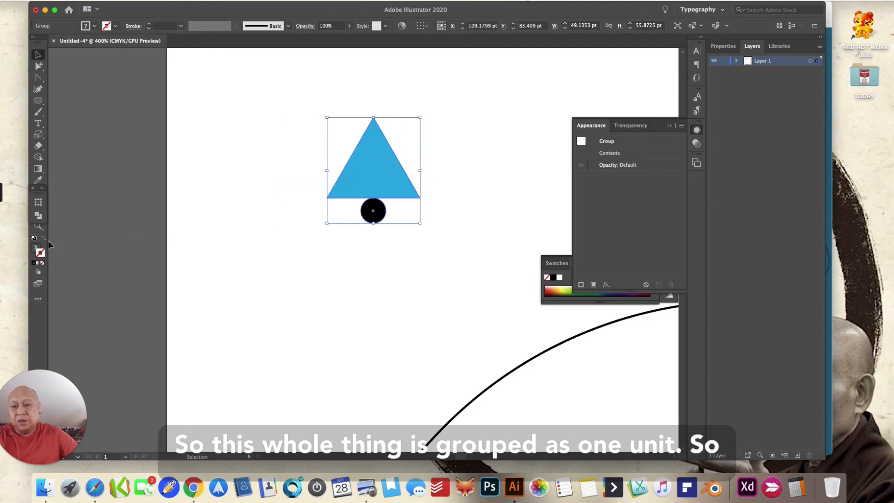
Move the group horizontally to about X 190.7 pt, above the upper-left part of the large circle
left_click(40, 226)
left_click(367, 251, "alt")
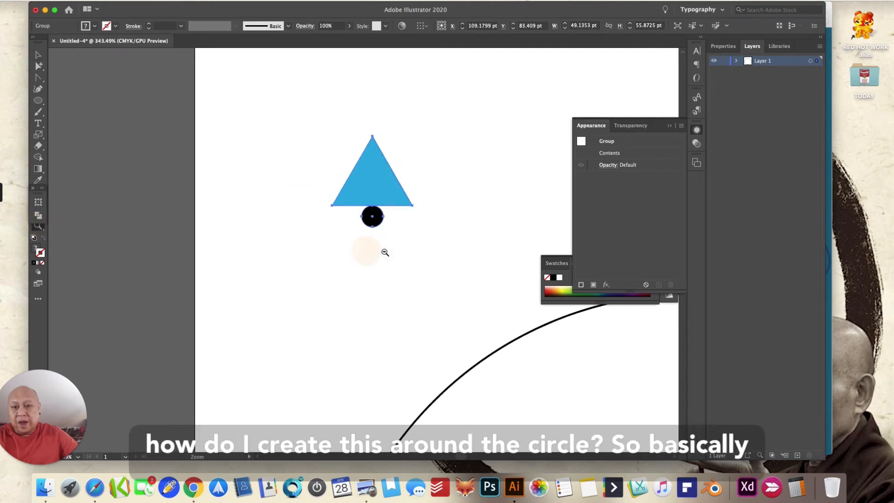
left_click(456, 251, "alt")
left_click(460, 256, "alt")
left_click(421, 259, "alt")
left_click(421, 260, "alt")
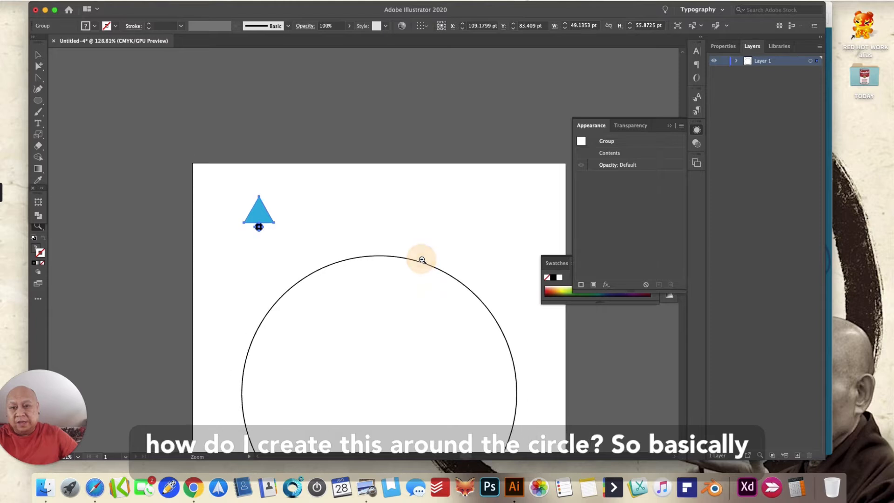
left_click(39, 54)
left_click_drag(259, 223, 313, 217)
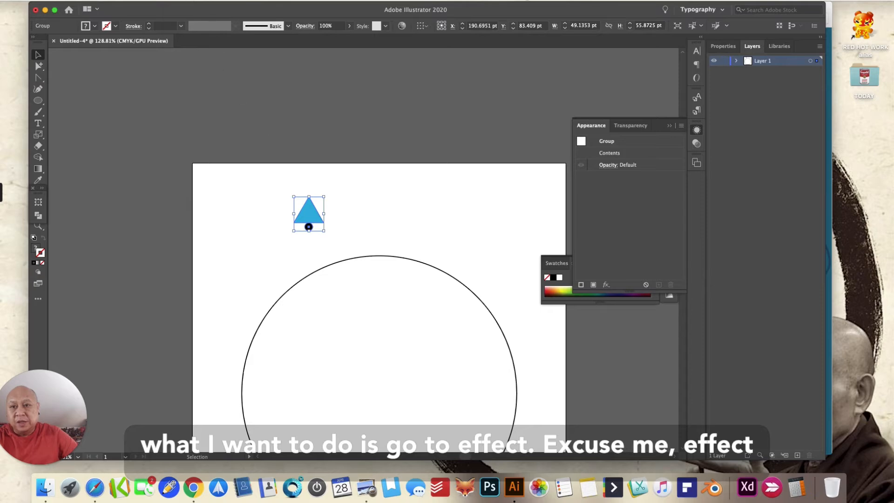
Start a Transform effect on the triangle-and-circle group and set its reference point to bottom centre
left_click(180, 1)
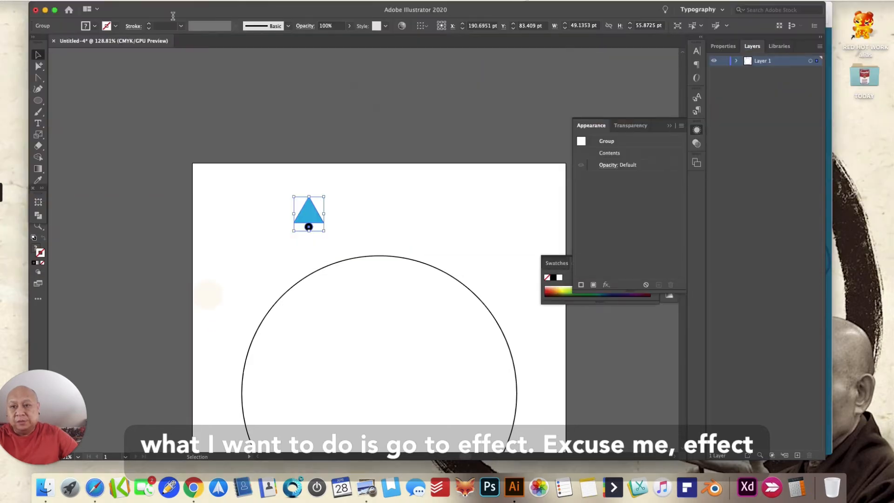
left_click(181, 1)
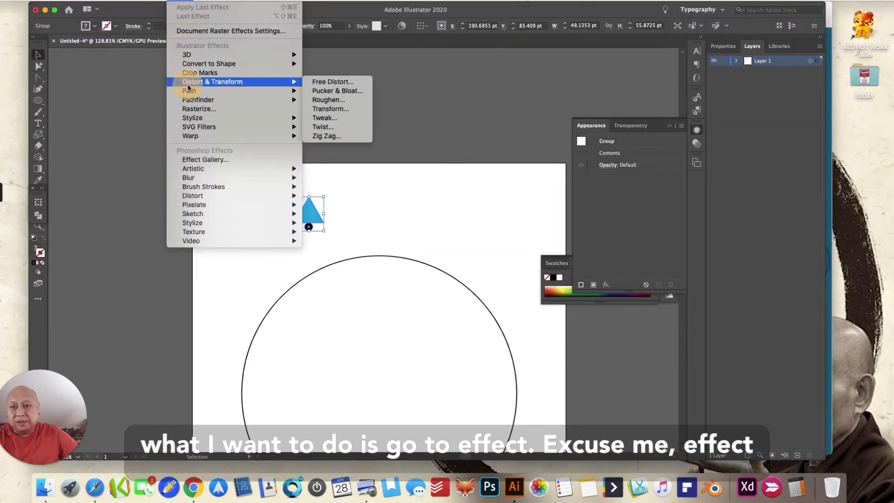
mouse_move(290, 90)
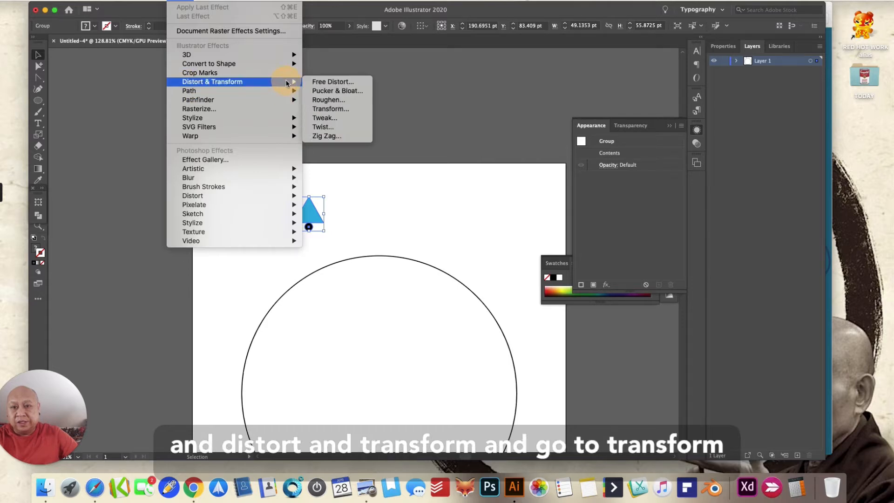
left_click(343, 109)
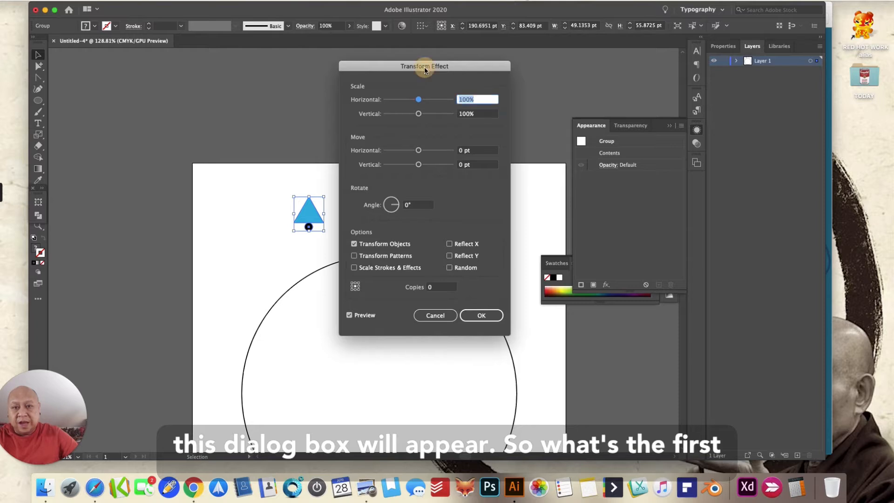
left_click_drag(426, 67, 478, 112)
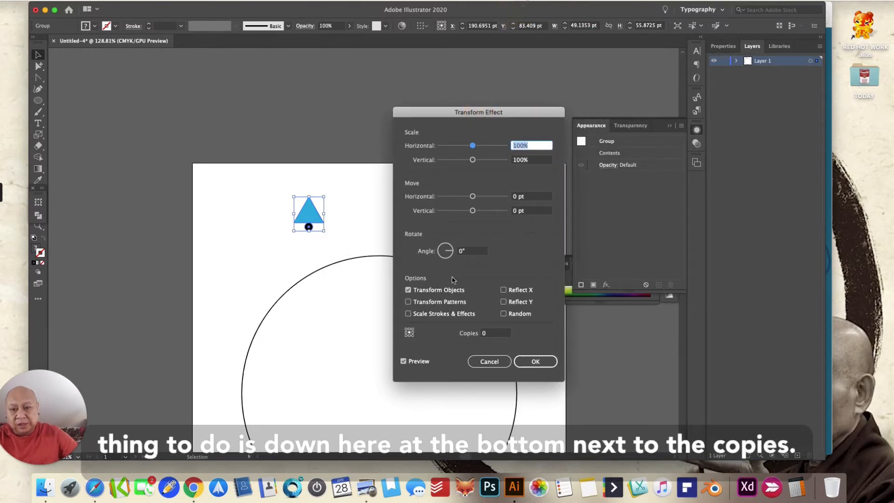
left_click(409, 336)
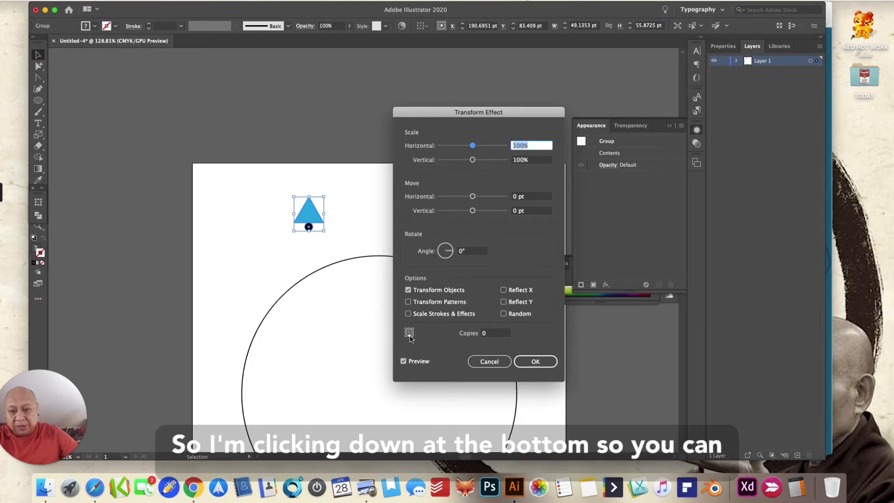
left_click(409, 337)
left_click(410, 336)
left_click(409, 335)
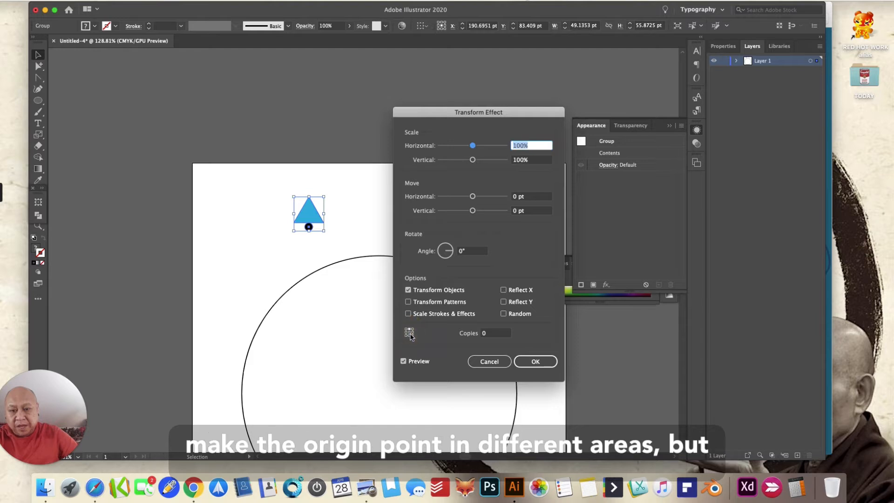
left_click(410, 337)
left_click(413, 337)
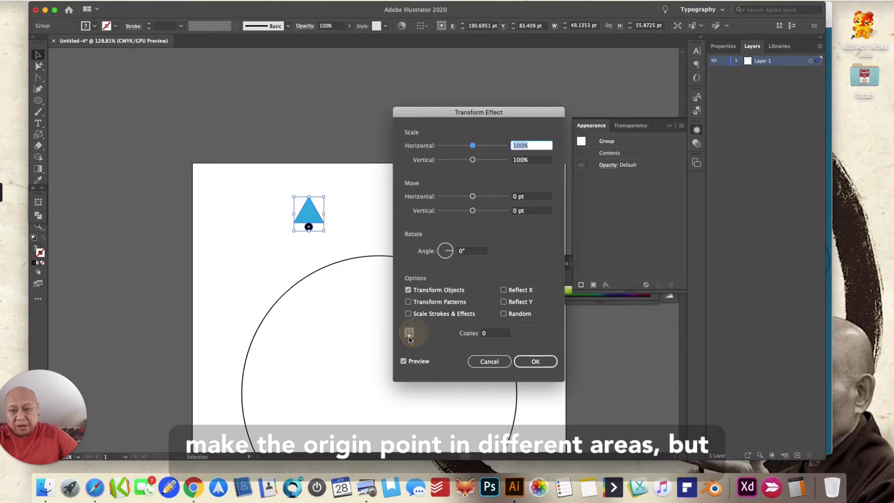
left_click(412, 339)
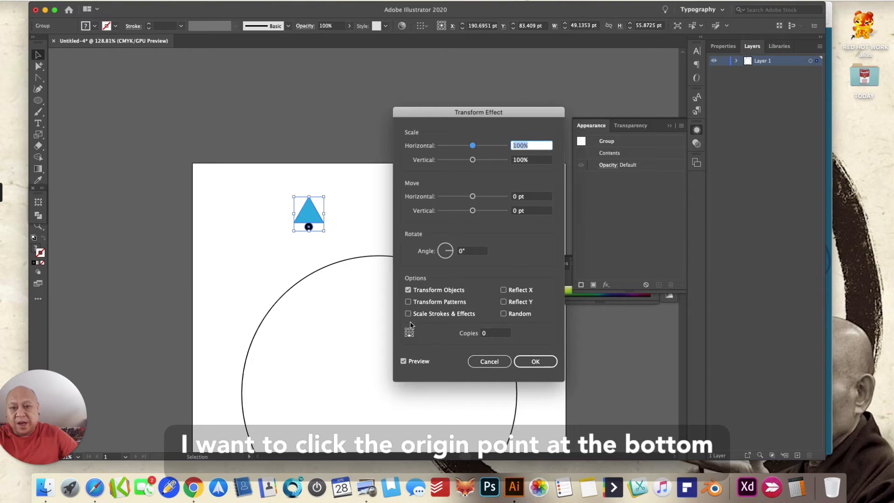
Set the number of copies in the Transform effect to 16
left_click(501, 335)
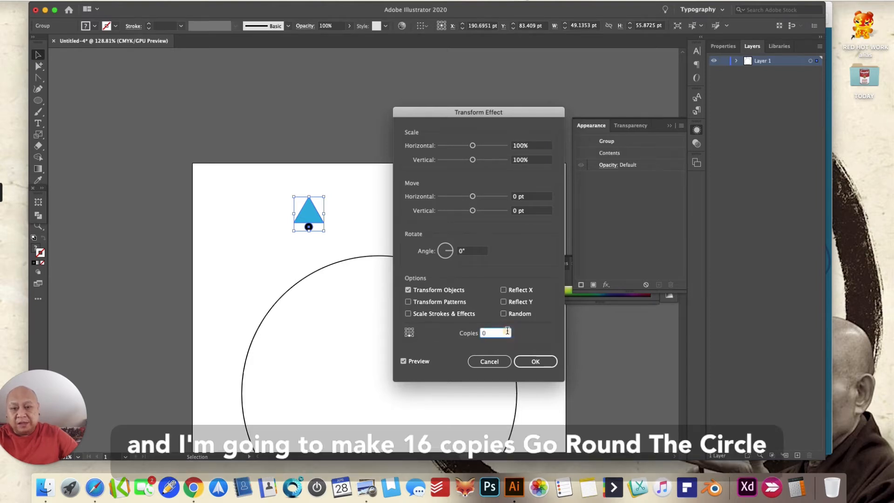
left_click(475, 334)
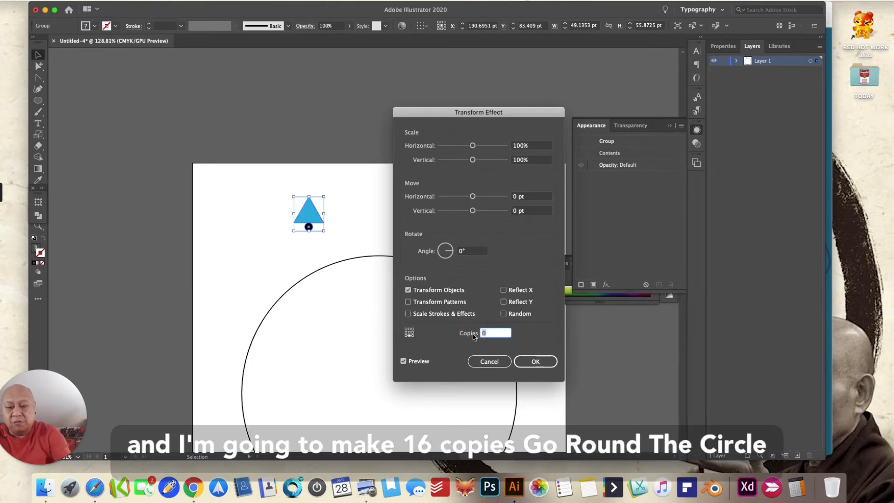
type("1")
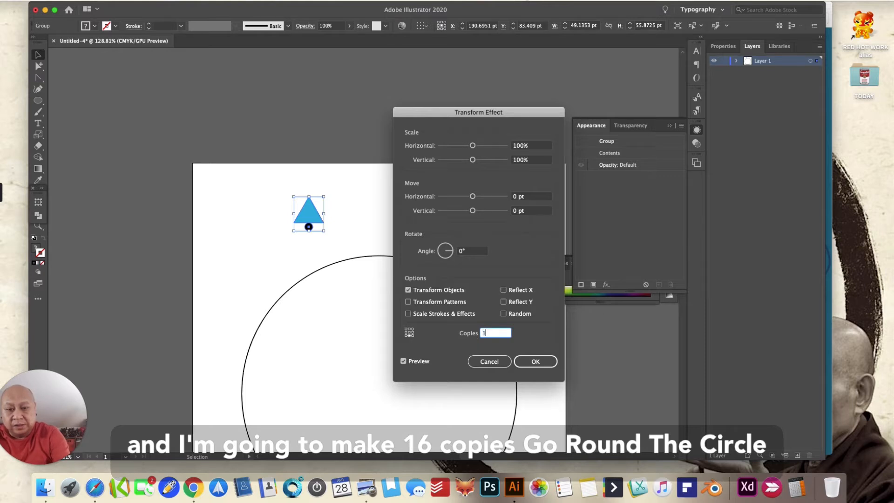
type("6")
key("Tab")
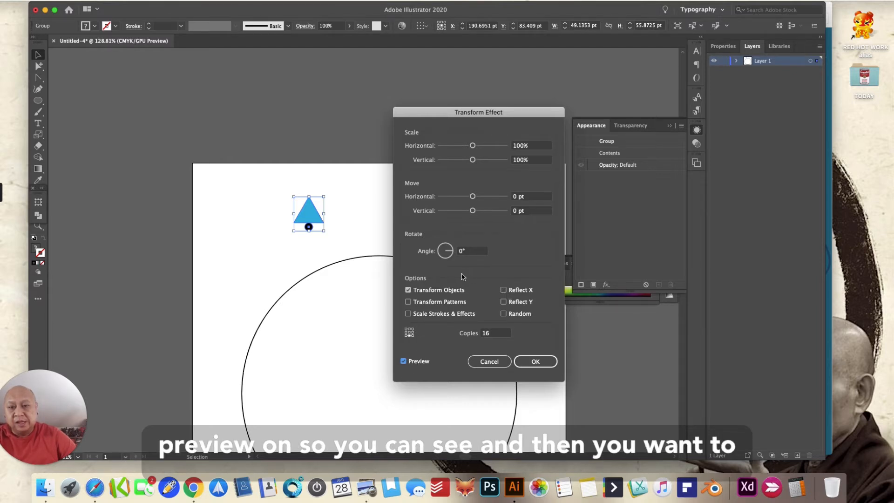
Set the rotation angle to 360/16 and apply the Transform effect to the group
left_click(480, 252)
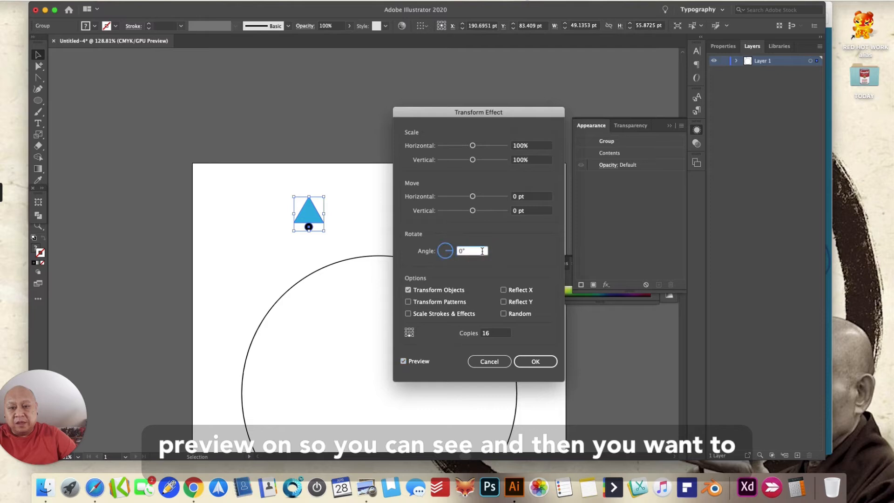
double_click(483, 251)
left_click(480, 251)
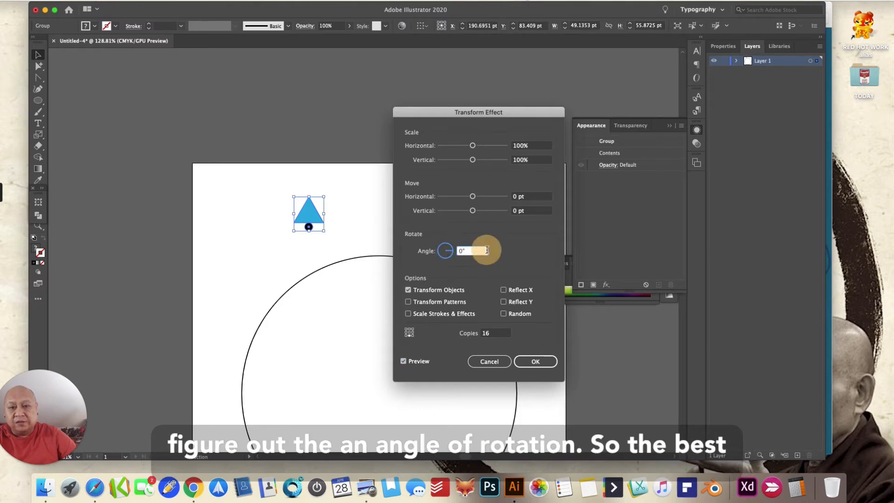
left_click(482, 251)
left_click(480, 251)
left_click(420, 247)
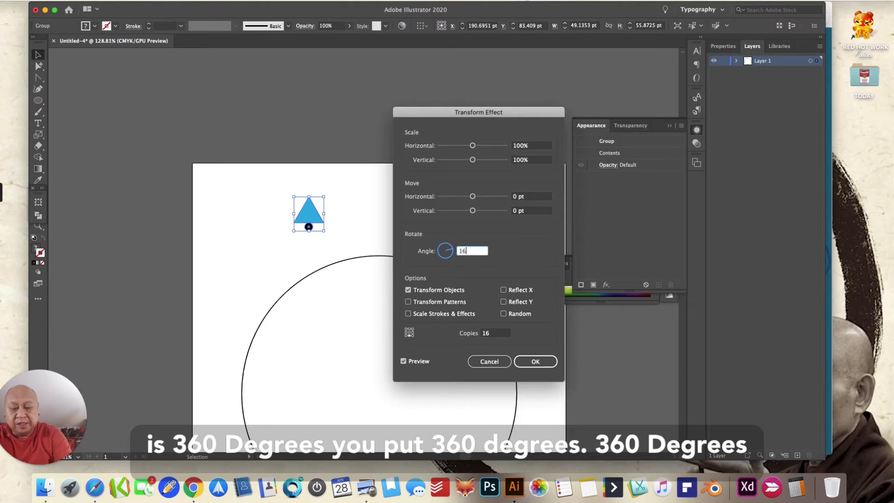
key("BackSpace")
key("BackSpace")
key("BackSpace")
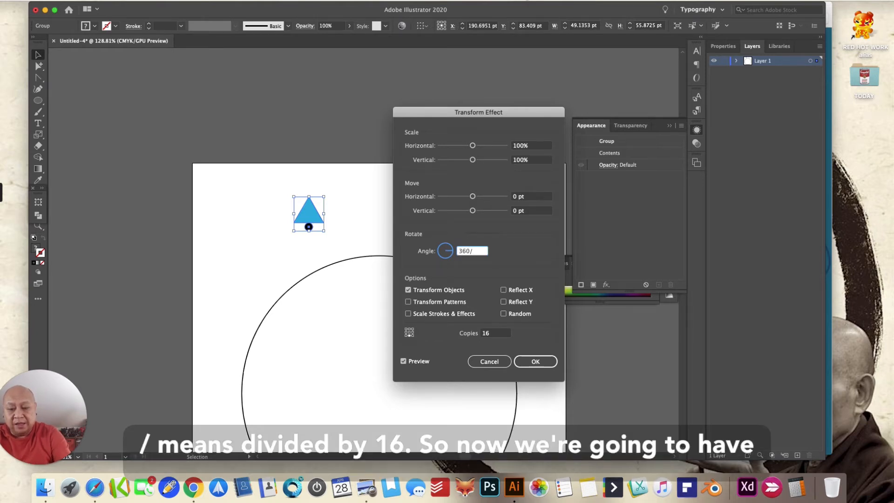
type("16")
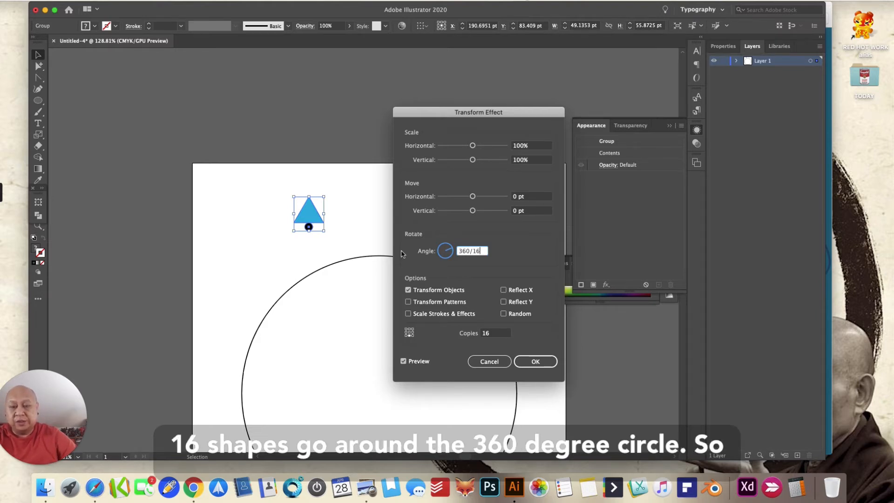
left_click(543, 362)
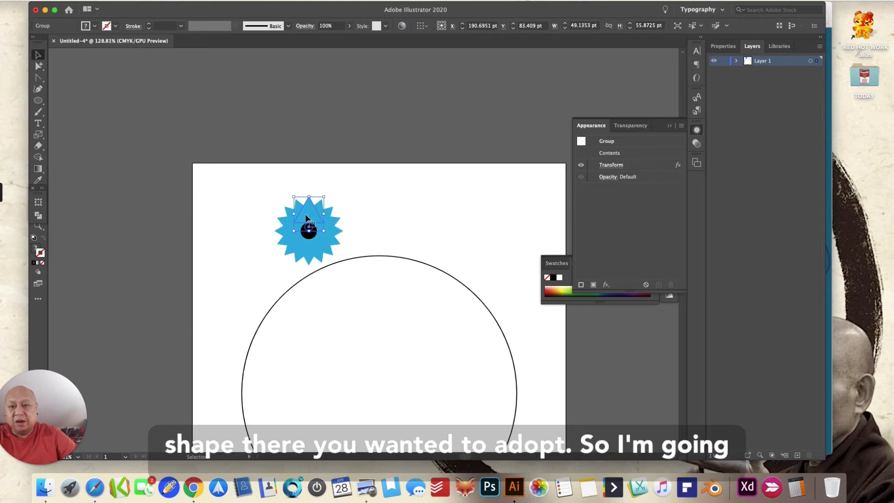
left_click(184, 1)
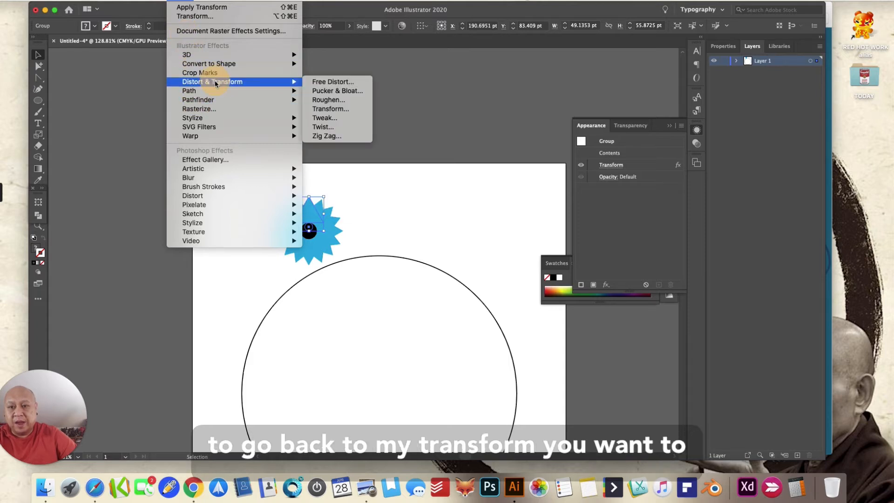
left_click(335, 110)
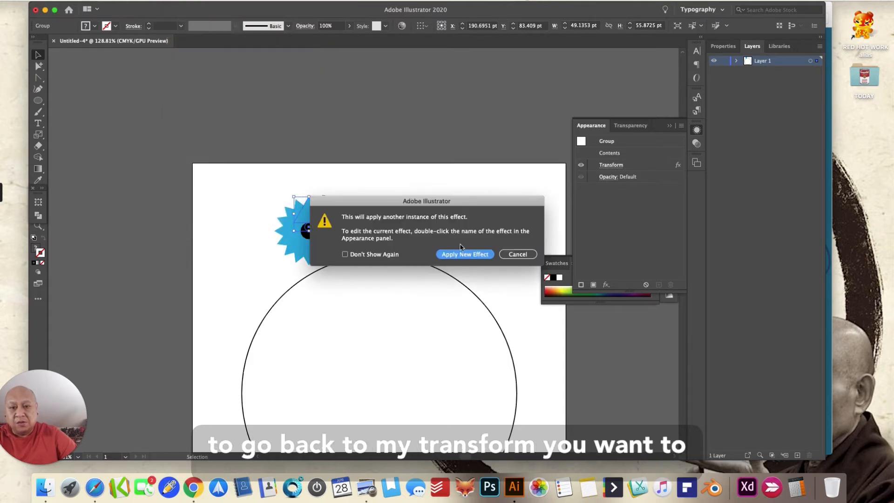
left_click(485, 258)
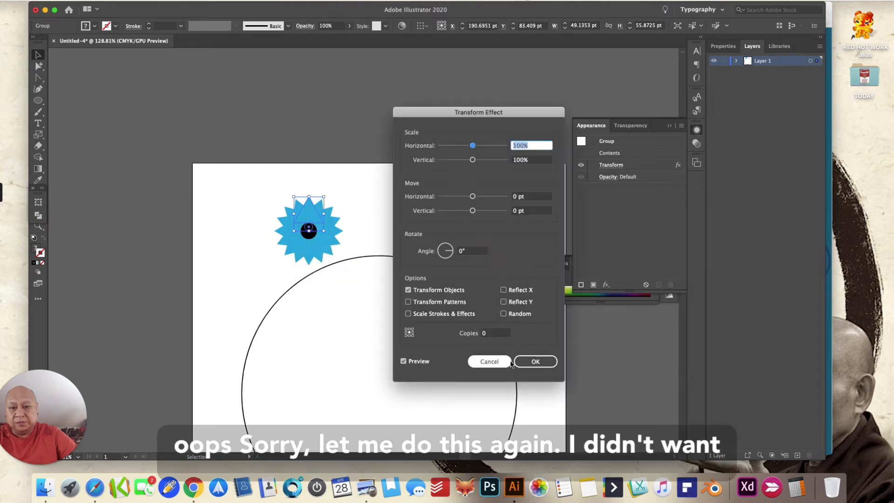
left_click(489, 362)
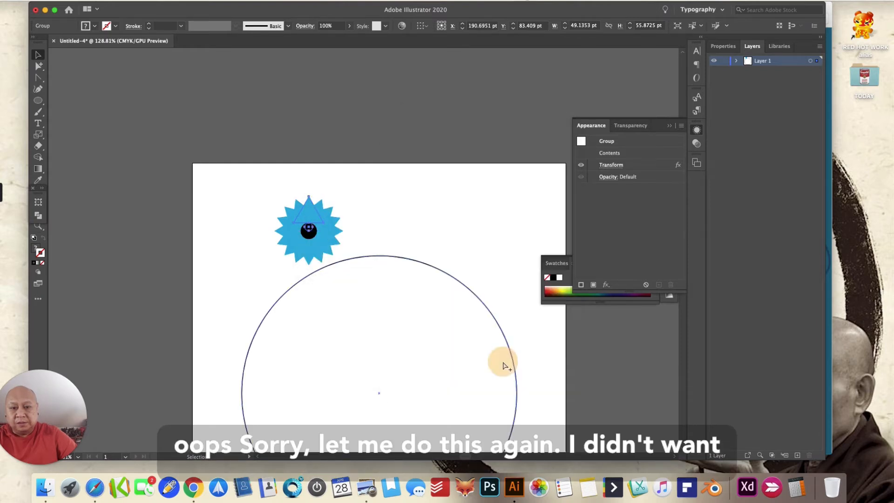
Undo the Transform effect applied to the group
key("super+z")
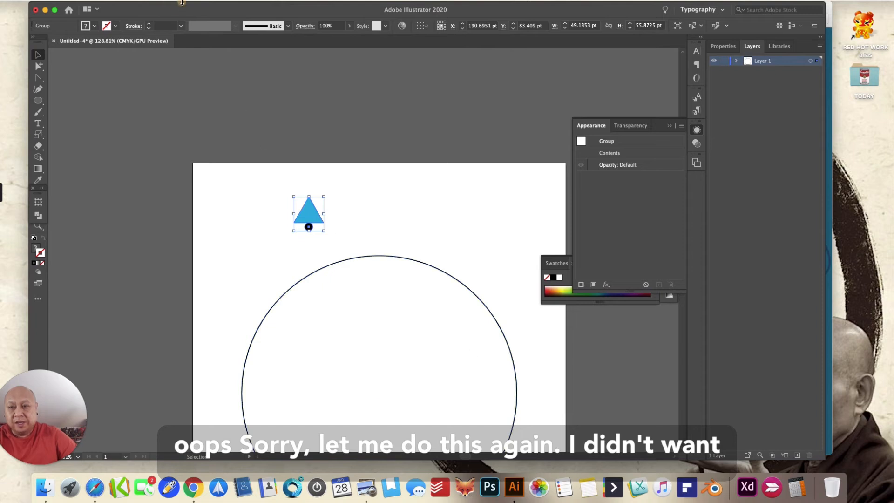
left_click(182, 2)
mouse_move(202, 91)
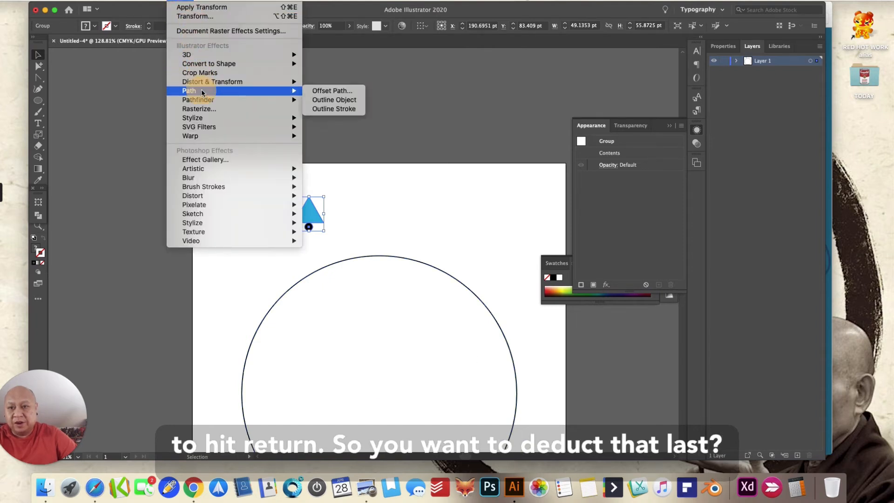
left_click(329, 109)
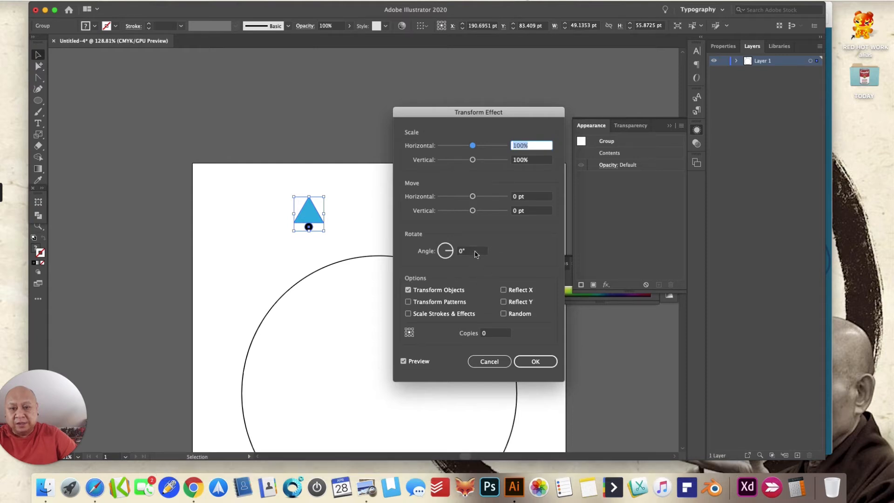
left_click(458, 252)
type("3")
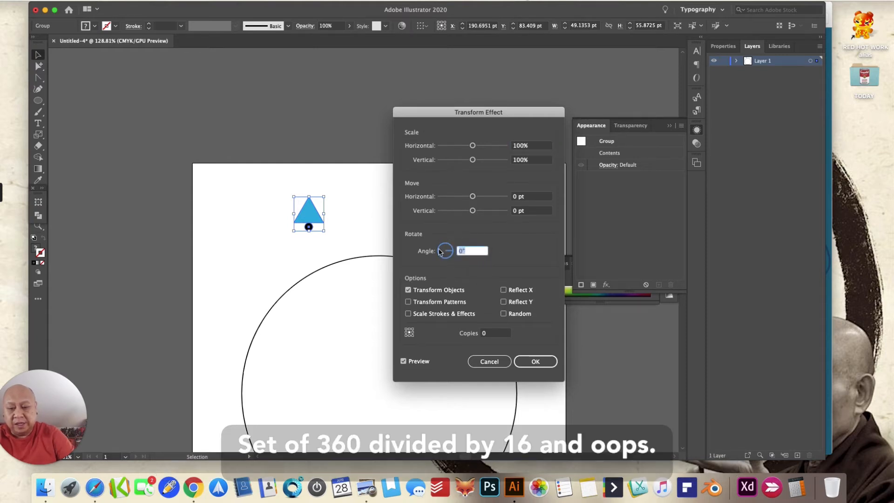
type("60/")
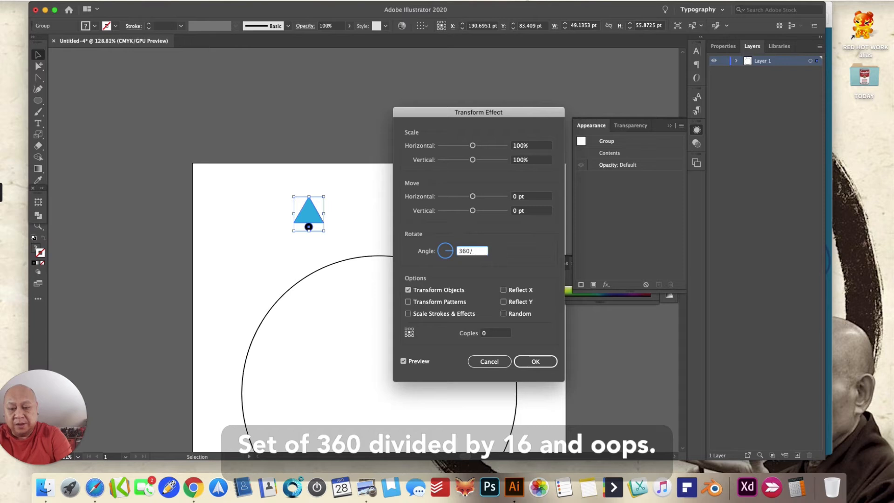
type("16")
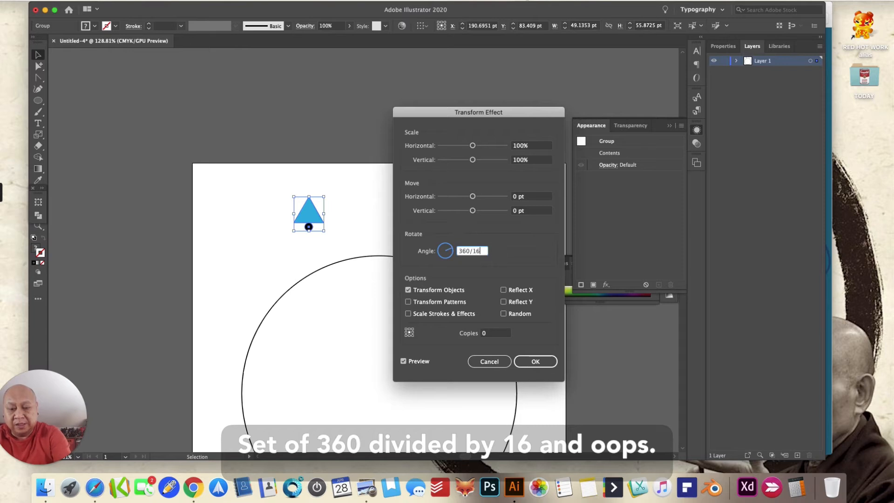
left_click(486, 335)
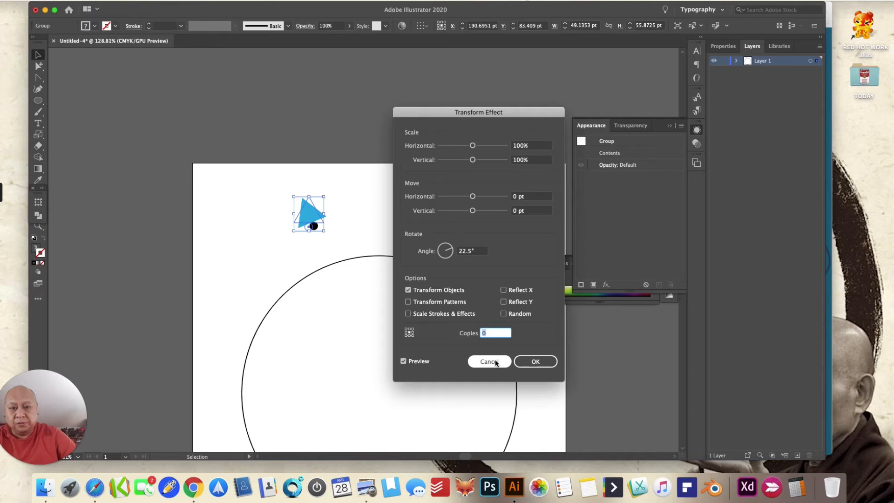
type("16")
left_click(489, 361)
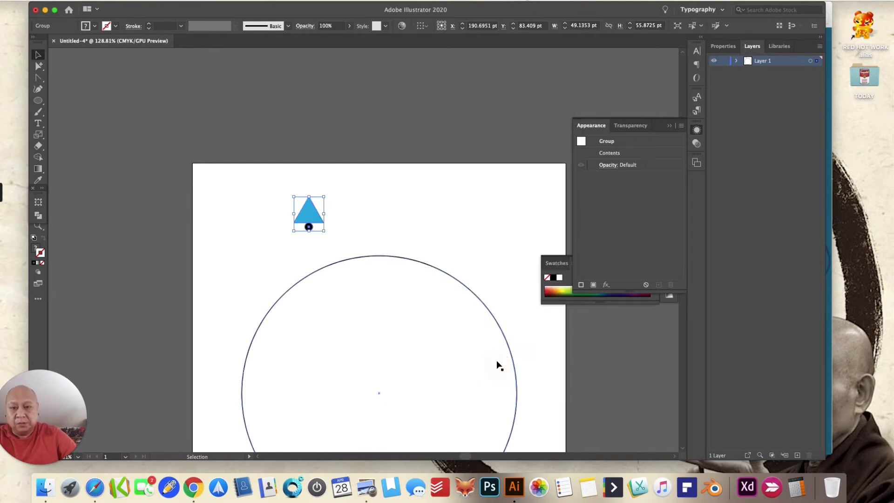
Start a Transform effect on the triangle-and-circle group with the reference point at bottom centre and 16 copies
left_click(190, 1)
mouse_move(223, 81)
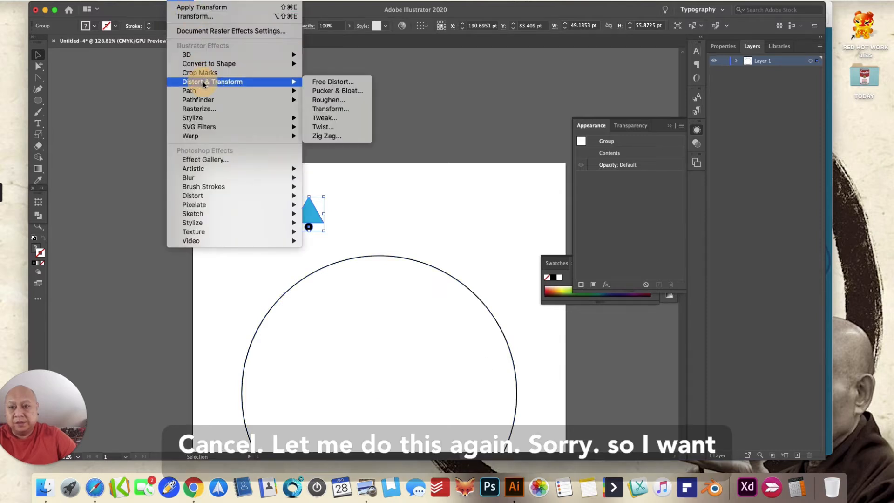
left_click(330, 108)
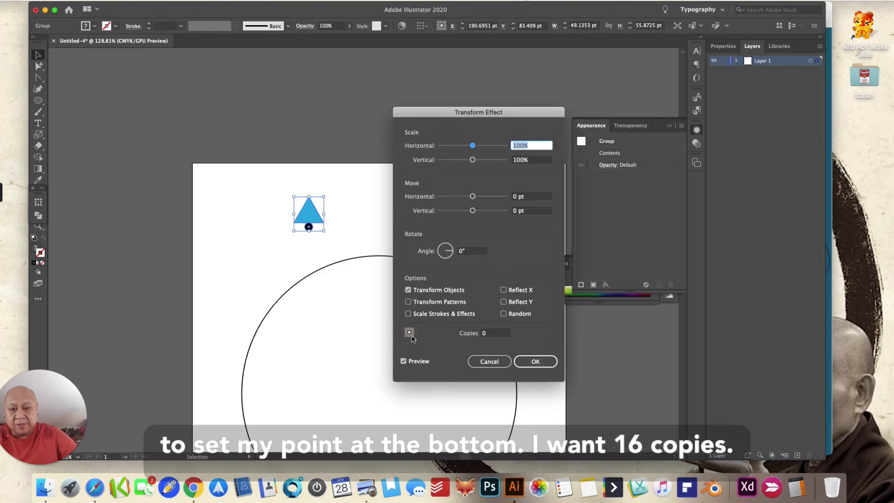
left_click(409, 335)
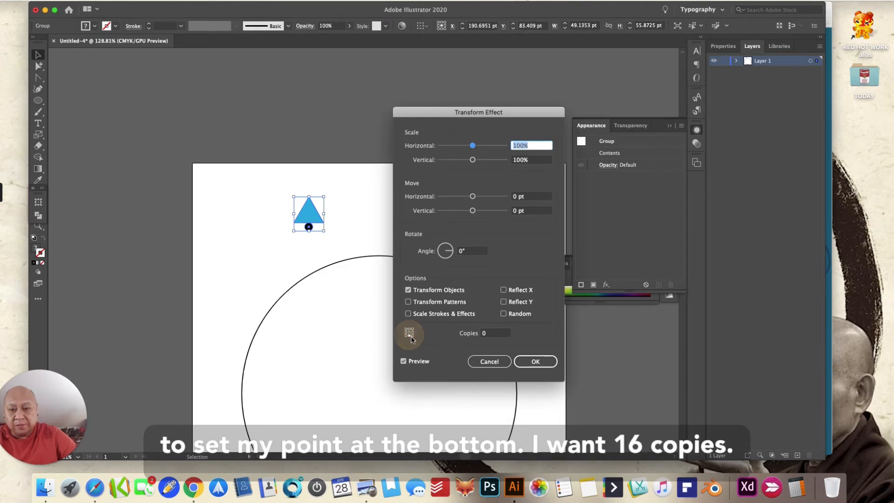
left_click(472, 332)
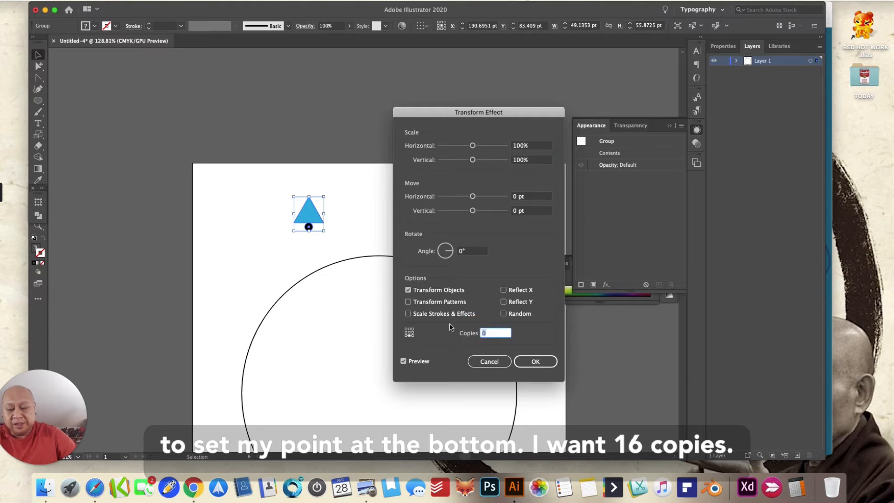
type("16")
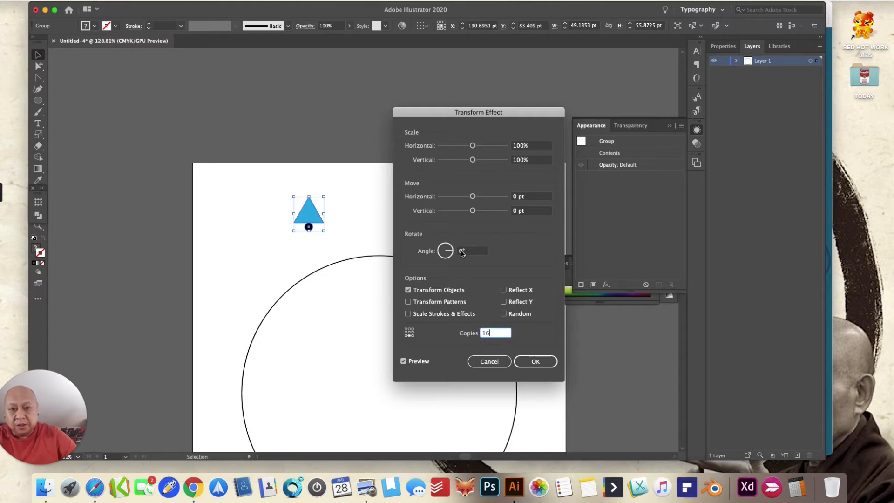
Set the Transform effect's rotation angle to 360/16
left_click(445, 251)
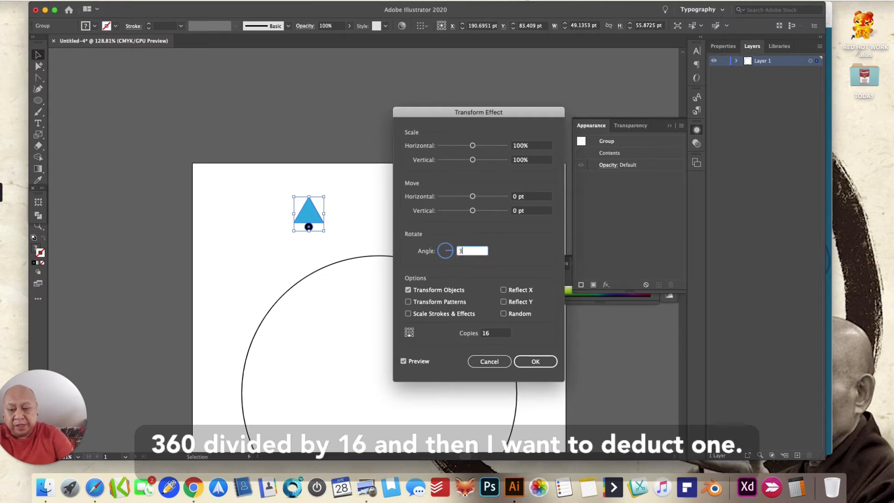
type("360/16")
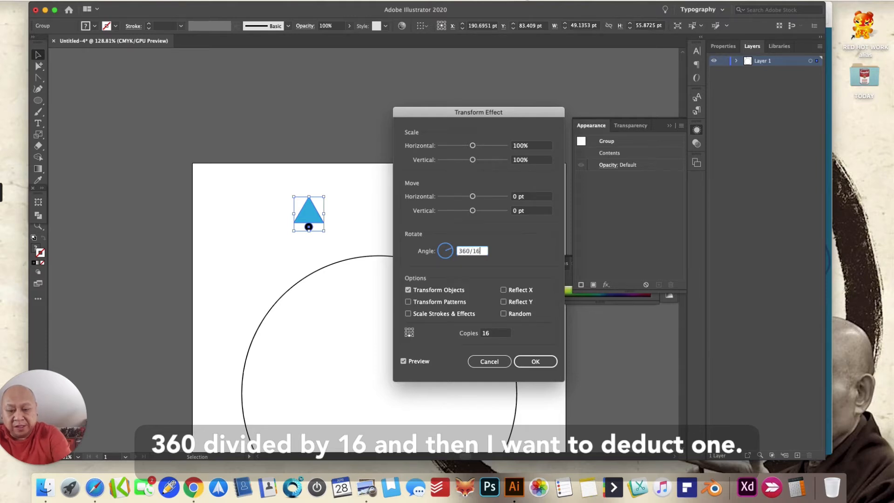
key("Tab")
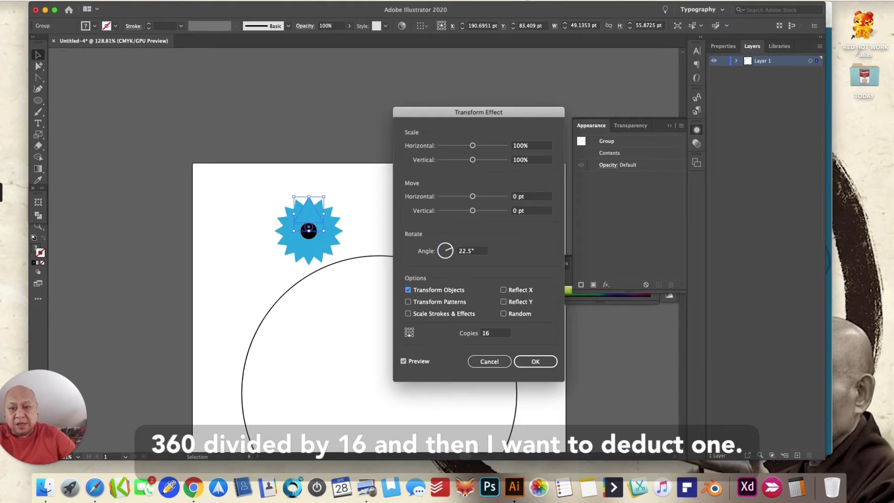
Set the number of copies to 15 and apply the Transform effect to the group
left_click(499, 333)
left_click_drag(495, 331, 469, 332)
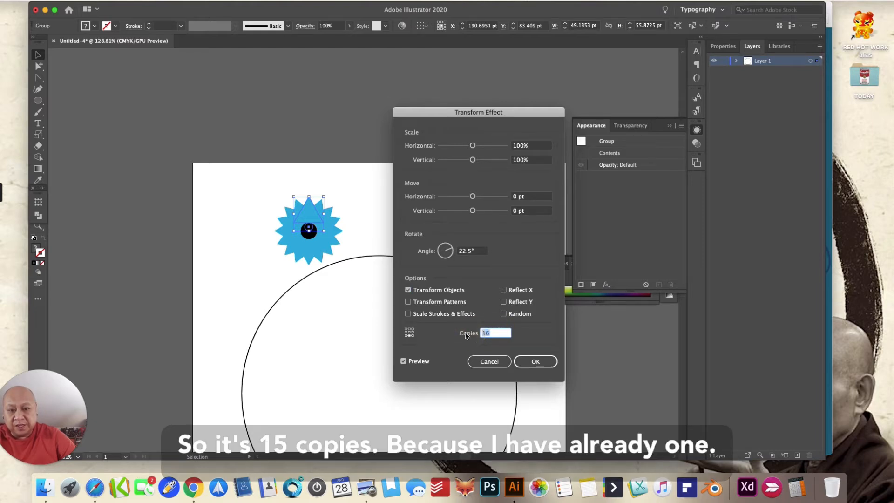
type("15")
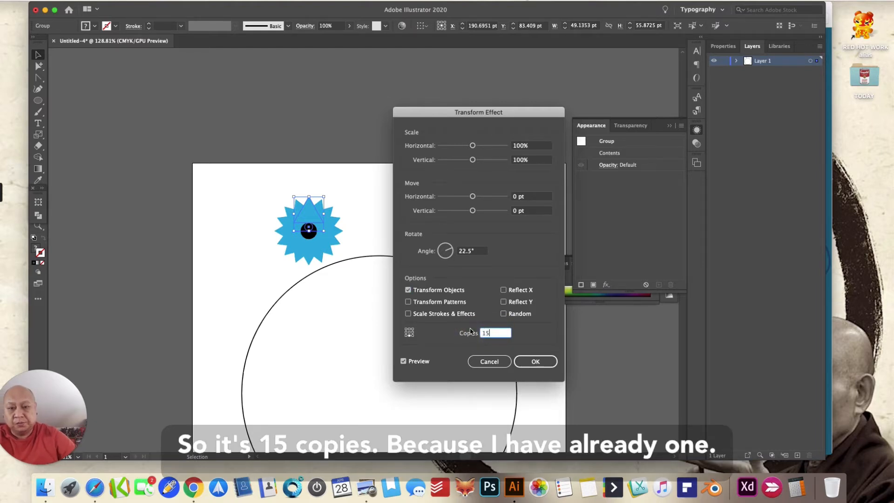
left_click(536, 361)
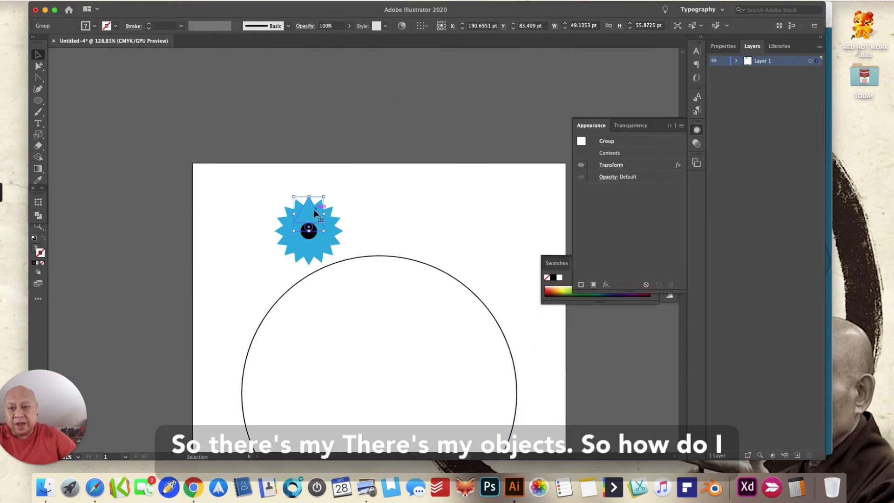
Try to move the blue starburst group to the centre of the large circle
left_click(37, 227)
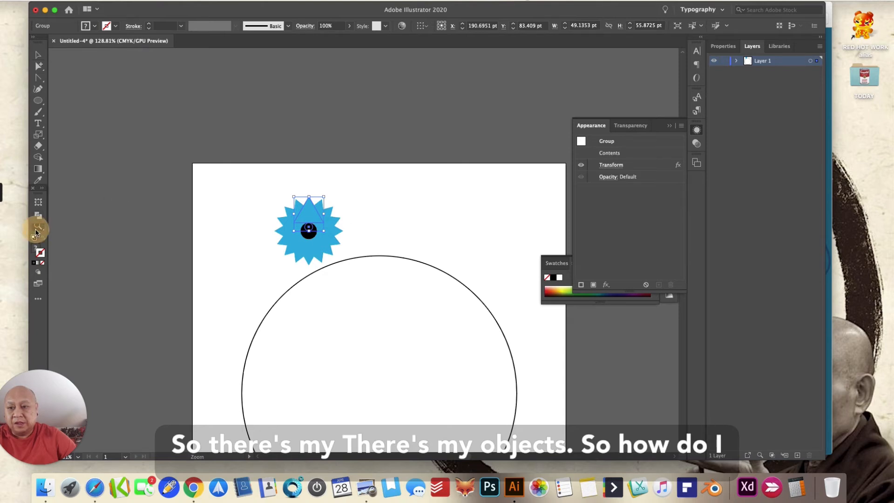
left_click(365, 271, "alt")
left_click(419, 325, "alt")
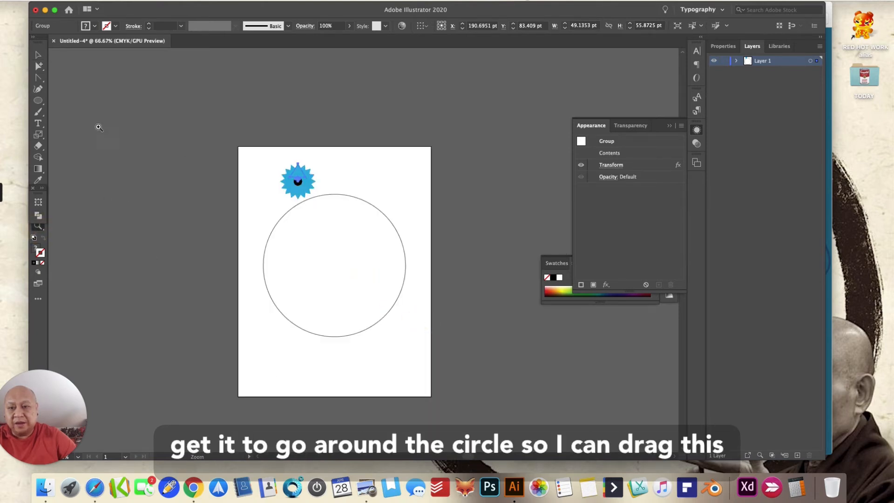
left_click(36, 56)
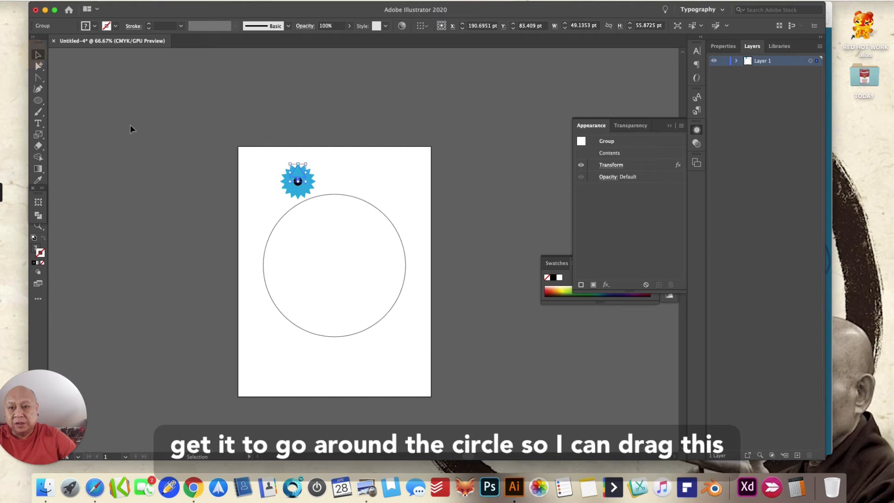
left_click_drag(298, 173, 337, 259)
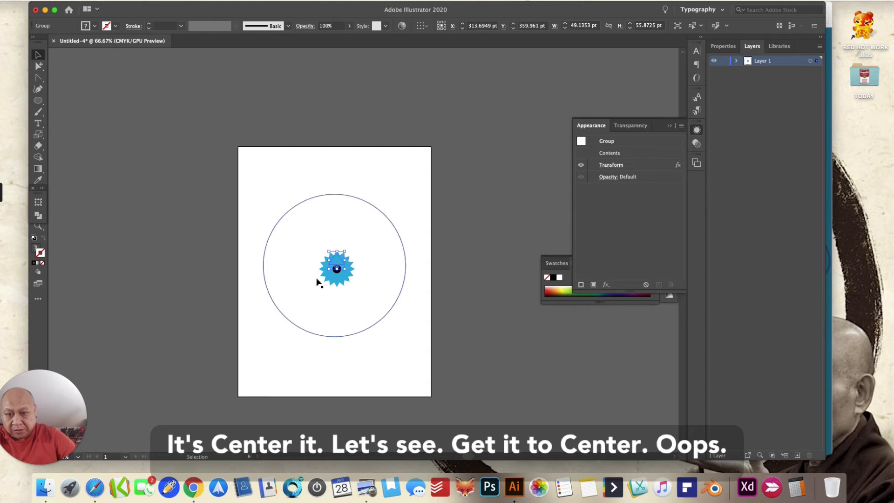
key("super+z")
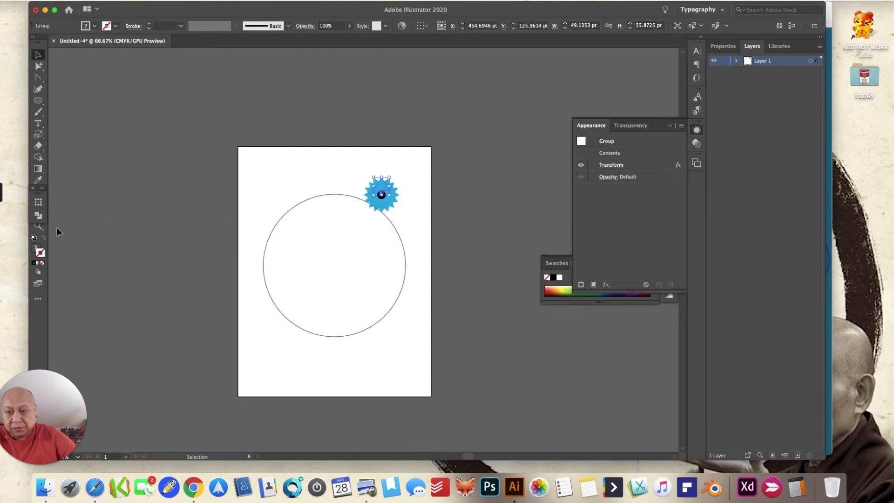
Move the starburst group so its black dot sits exactly on the large circle's centre, and deselect it
left_click(39, 226)
left_click(331, 243)
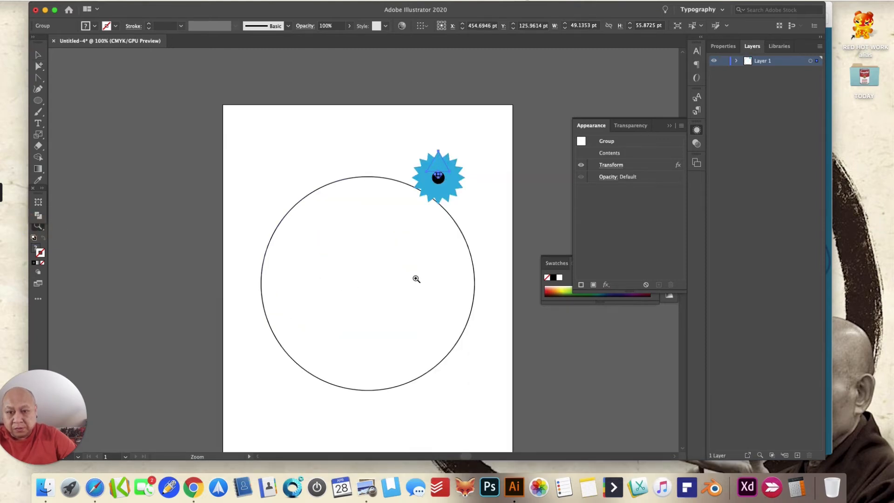
left_click(416, 278)
left_click(39, 54)
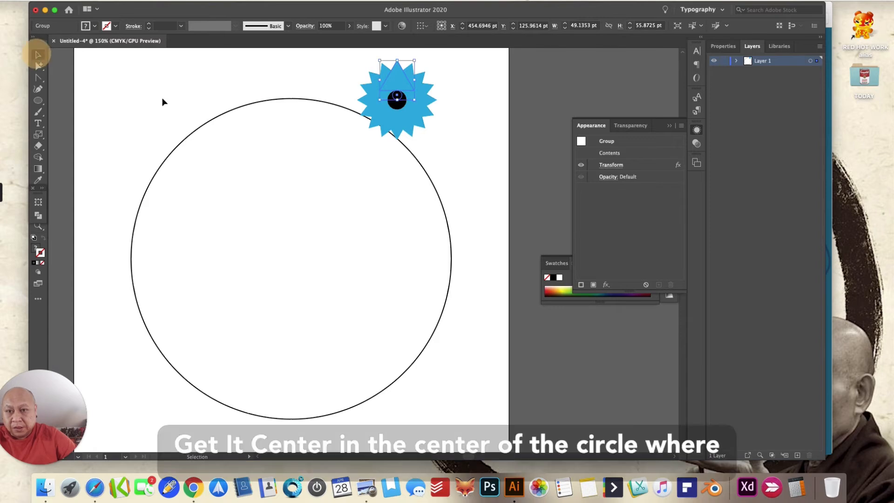
left_click_drag(388, 99, 294, 240)
left_click(464, 299)
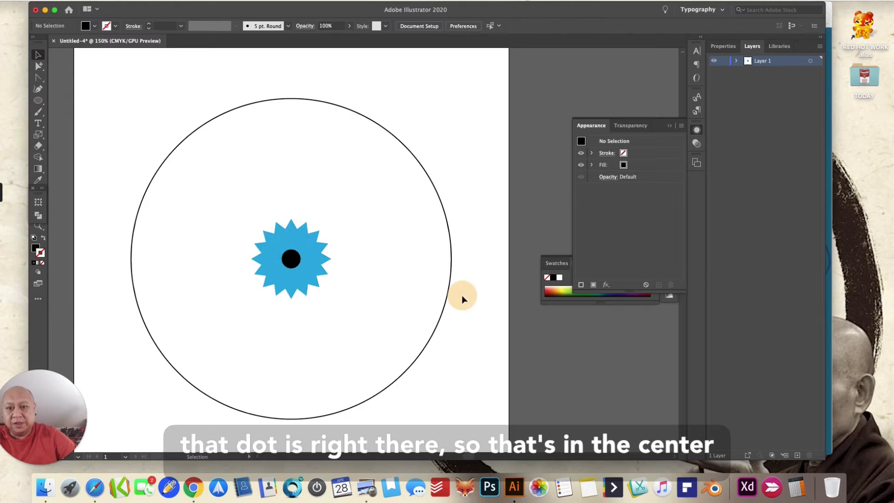
Isolate the starburst group and move its triangle straight up to just above the large circle's top edge
double_click(288, 243)
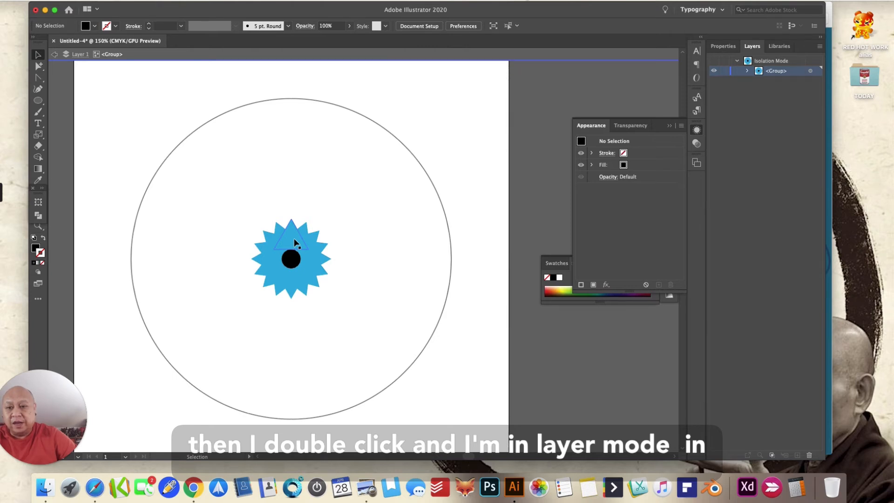
left_click_drag(292, 238, 296, 87)
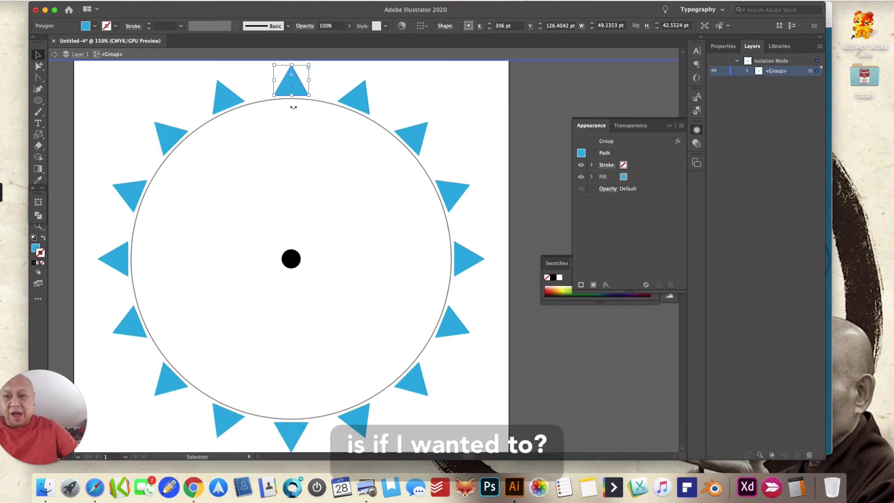
Move the top triangle straight up, farther outside the large circle, to a Y position of about 105 pt
left_click(39, 226)
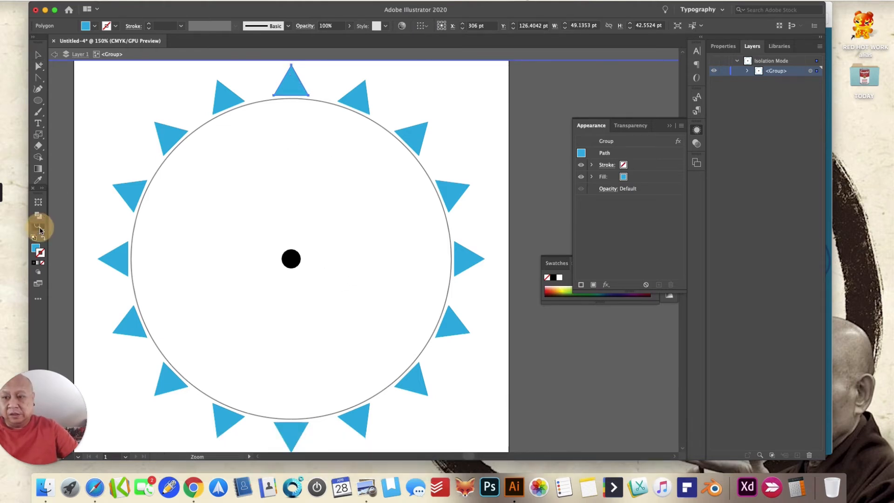
left_click(289, 158, "alt")
left_click(38, 54)
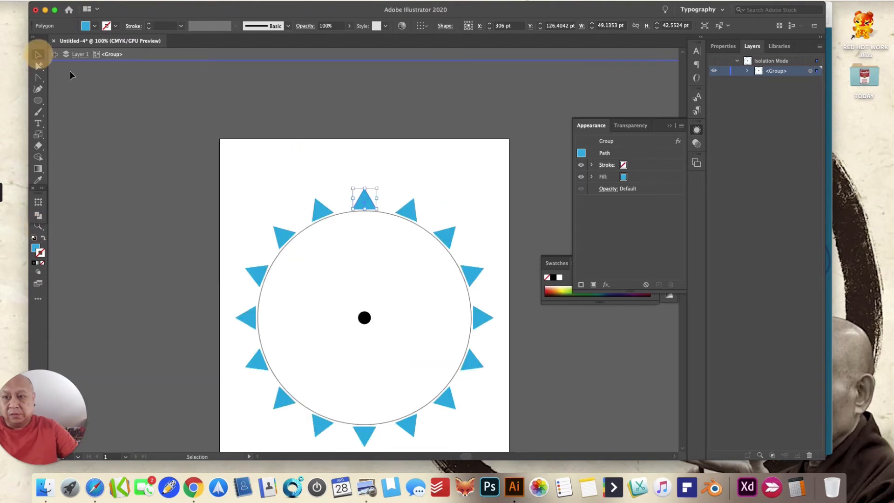
left_click_drag(370, 200, 374, 180)
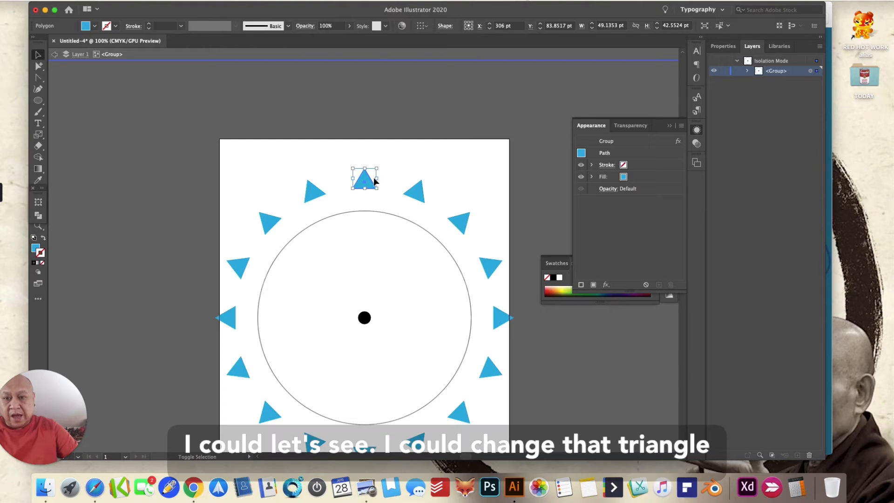
left_click(368, 186, "shift")
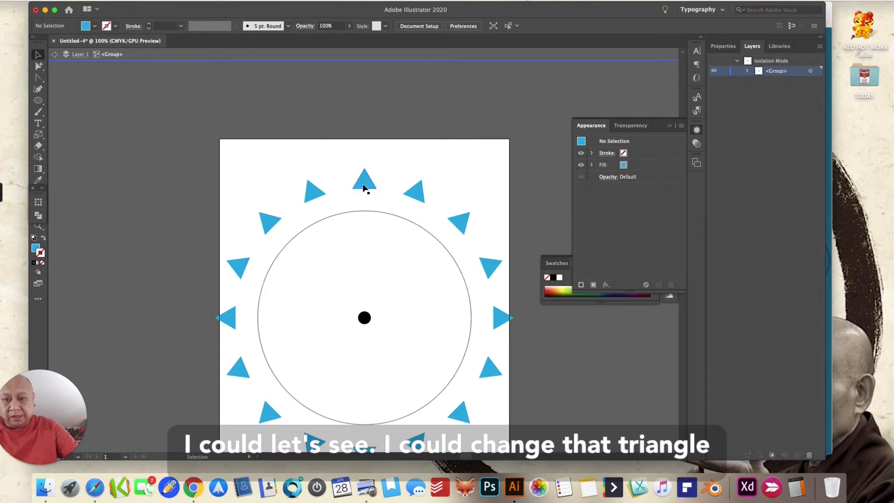
left_click_drag(368, 180, 367, 189)
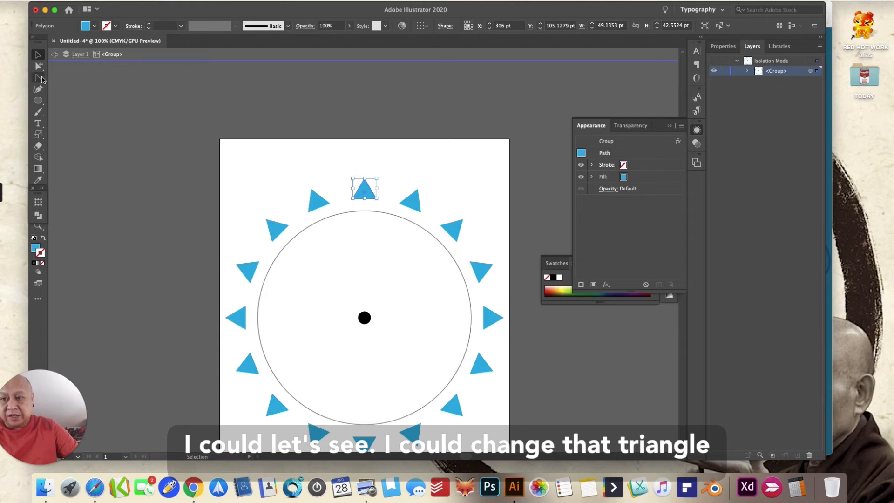
Try stretching the top triangle into a taller spike by moving its apex anchor point up to about Y 44 pt
left_click_drag(40, 66, 76, 75)
left_click(343, 139)
left_click_drag(364, 179, 365, 159)
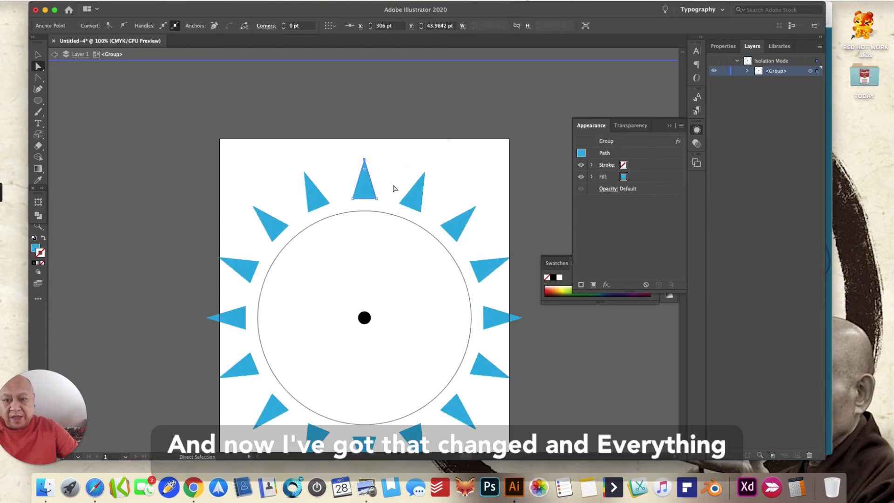
key("super+z")
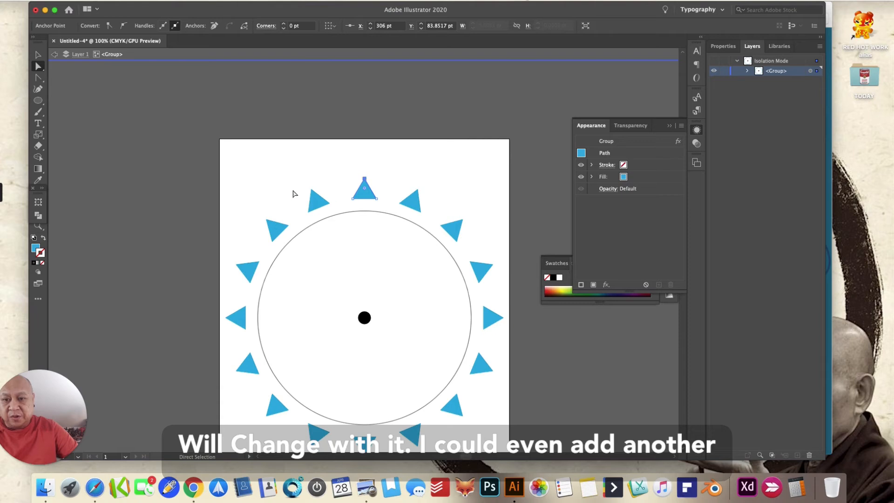
Draw a small star about 37 pt wide on the large circle's top edge, directly below the triangle and aligned with the centre dot
left_click_drag(38, 101, 74, 122)
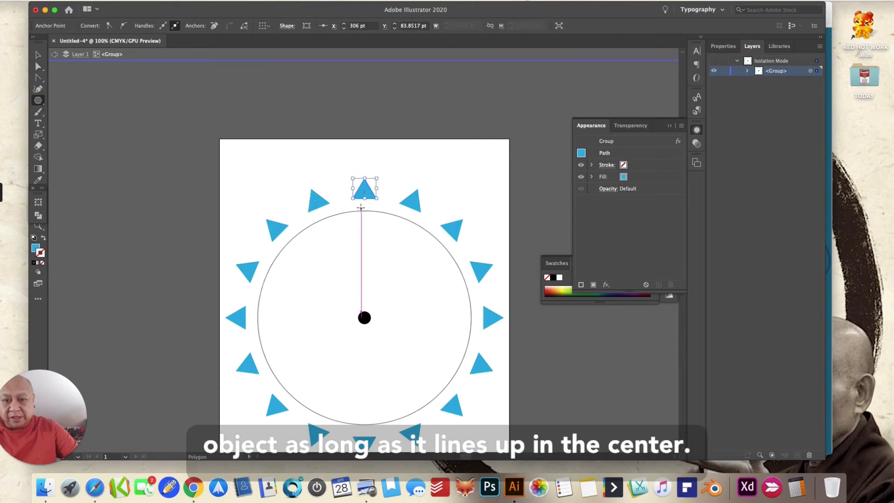
left_click_drag(364, 205, 369, 210)
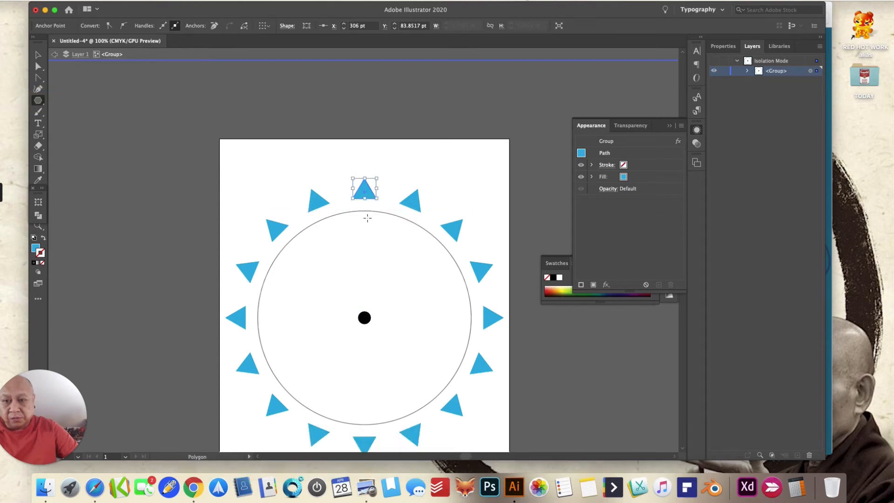
left_click_drag(37, 103, 77, 134)
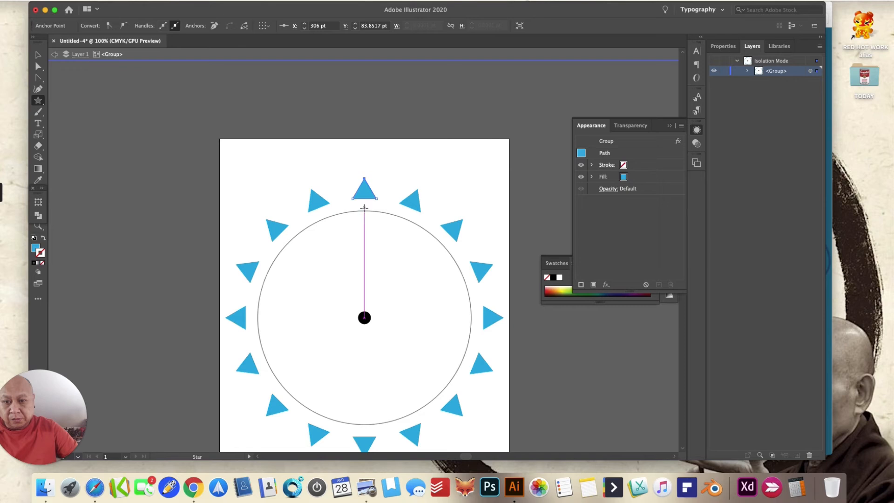
left_click_drag(364, 208, 371, 217)
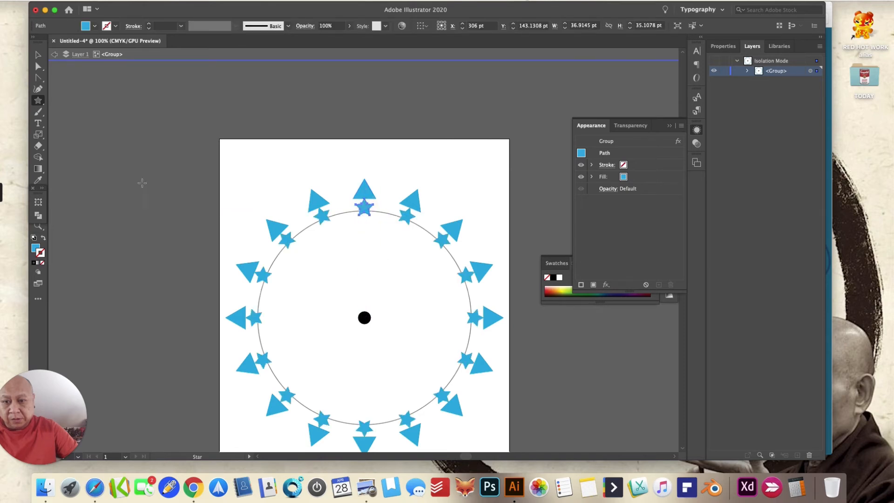
Move the star straight down inside the large circle to a Y position of about 178 pt, and deselect it
left_click(38, 55)
left_click(120, 111)
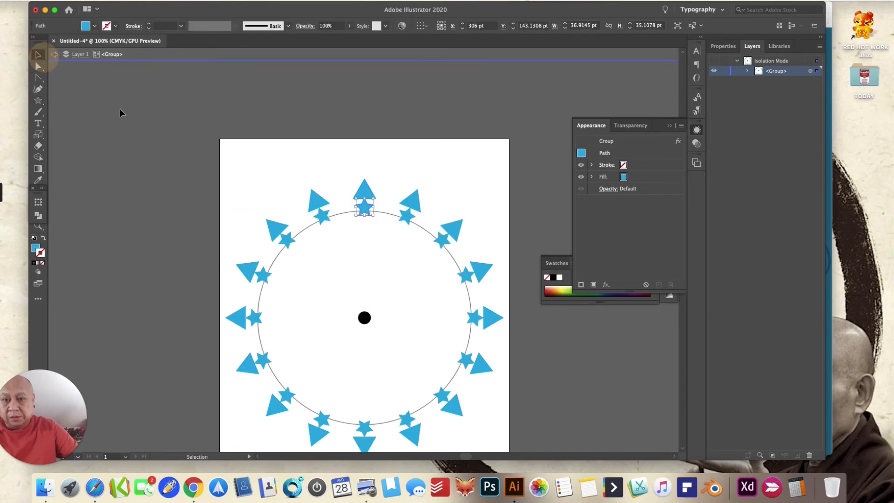
left_click(367, 212)
left_click_drag(368, 215, 370, 224)
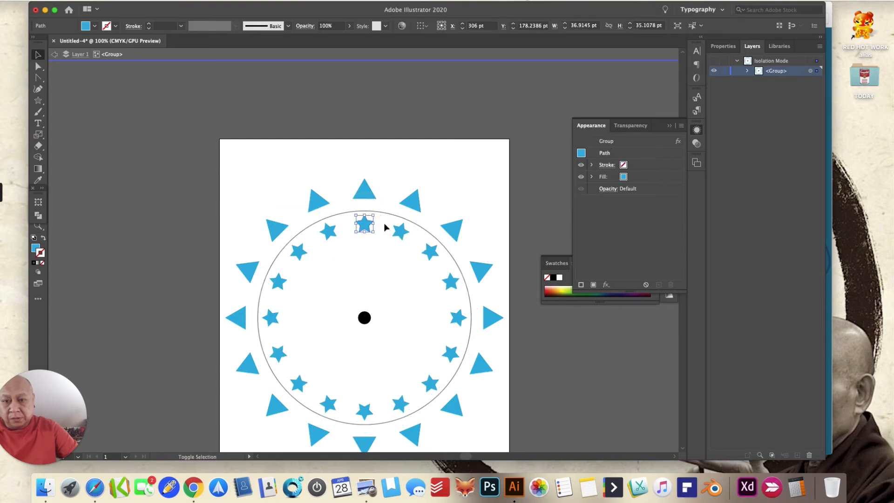
left_click(149, 124)
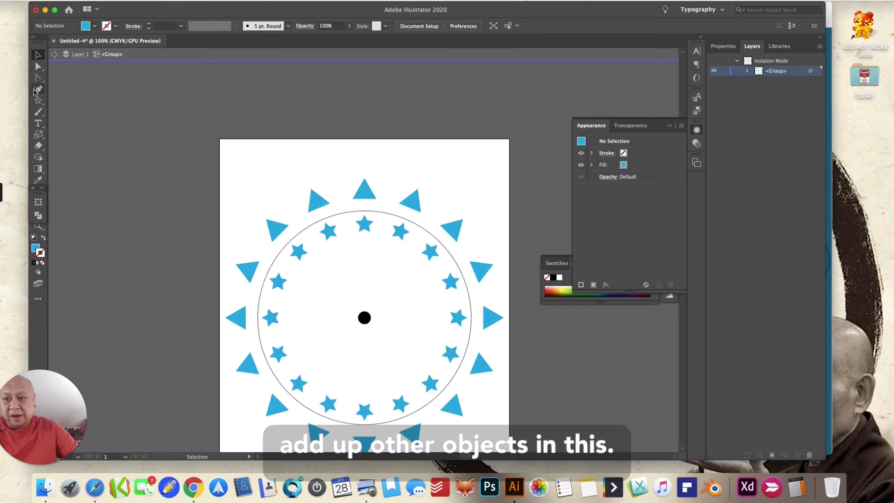
Draw a small circle about 18 pt wide above the top triangle, align it vertically with the centre dot, and deselect it
left_click_drag(39, 100, 70, 110)
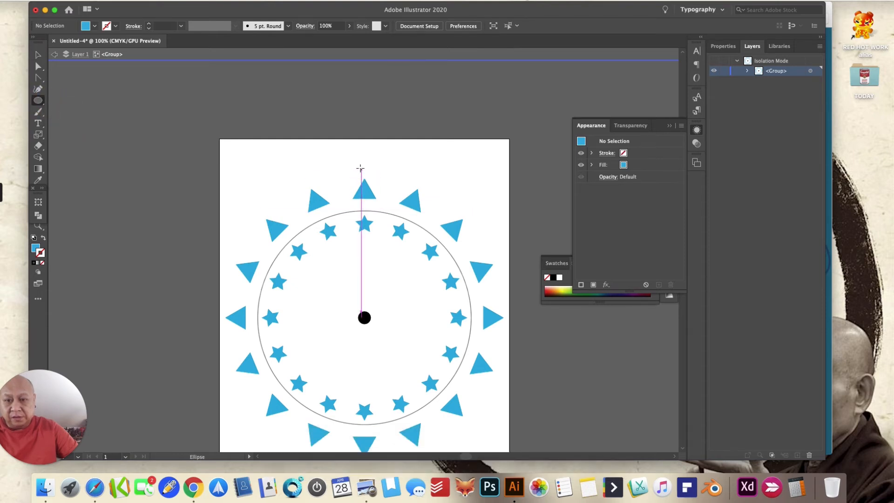
left_click_drag(363, 160, 380, 171)
left_click(38, 69)
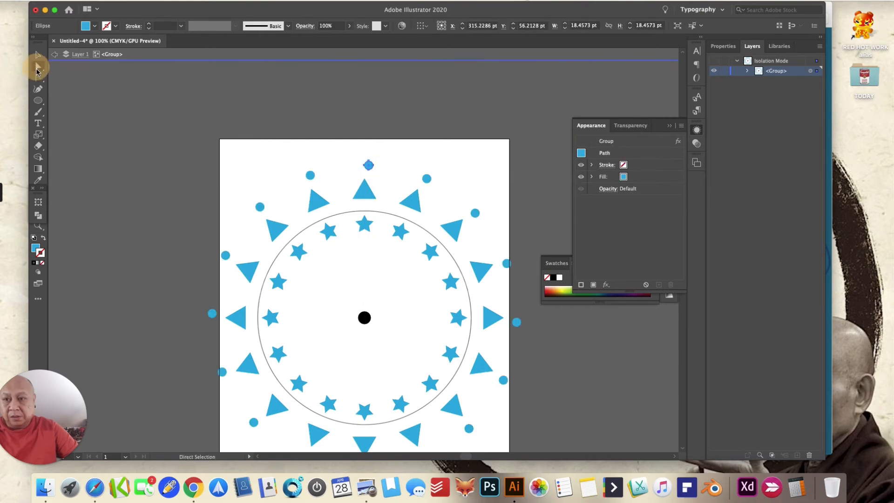
left_click(108, 119)
left_click_drag(368, 166, 365, 163)
left_click(525, 346)
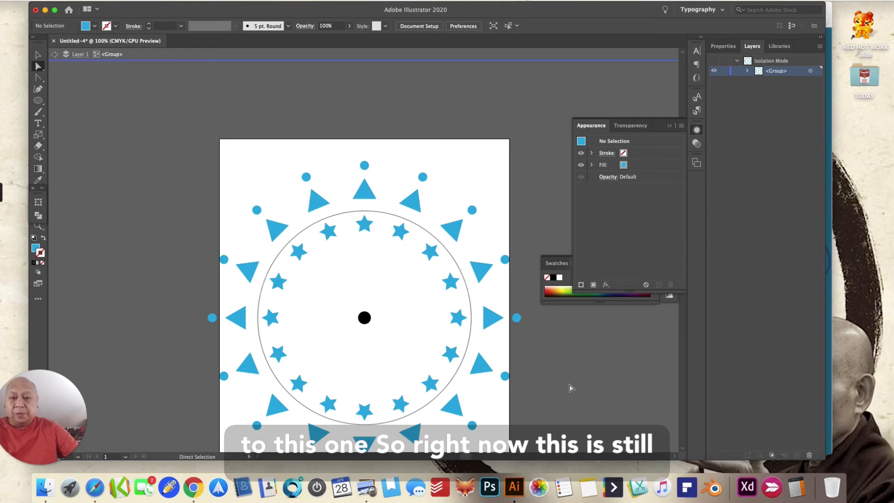
Exit isolation mode completely, from the group through Layer 1 back to the normal document
left_click(367, 194)
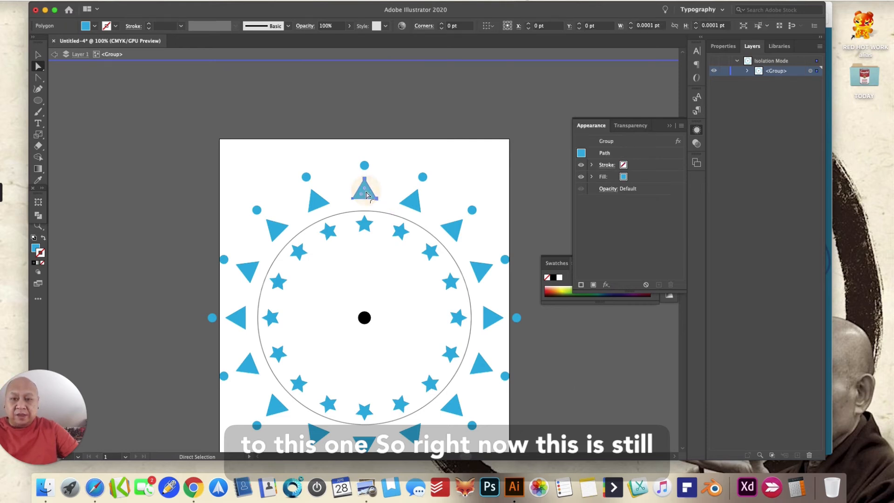
left_click(59, 55)
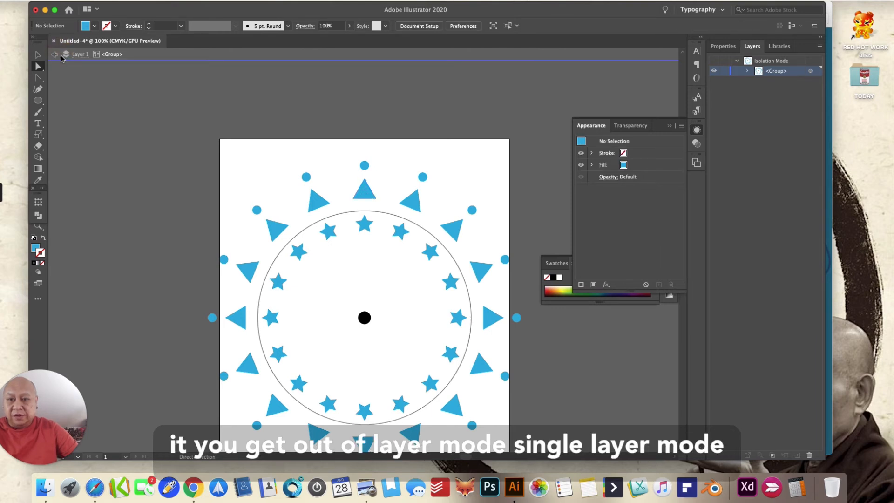
left_click(84, 54)
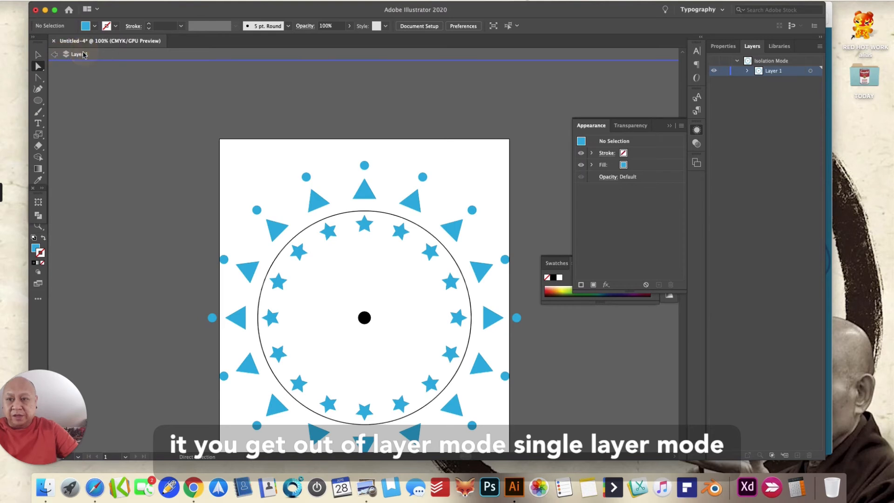
left_click(55, 54)
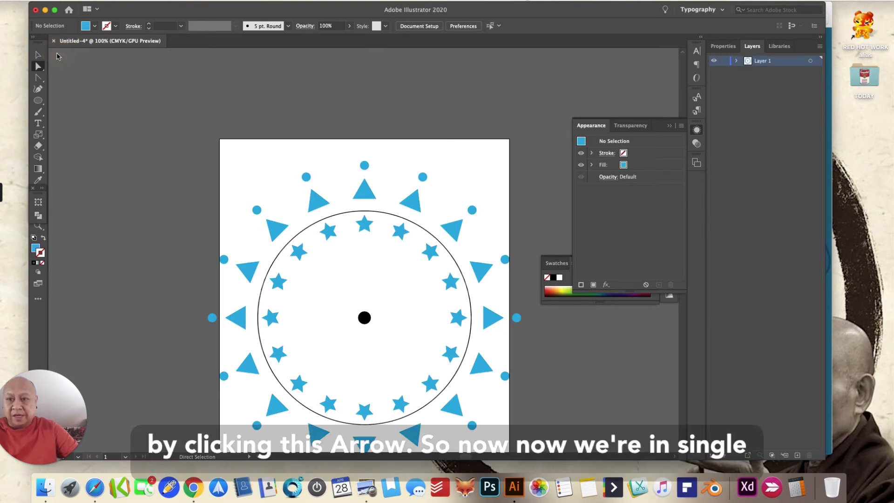
Select the whole group of triangle, star and circle, apply Expand Appearance to it, and deselect
left_click(368, 189)
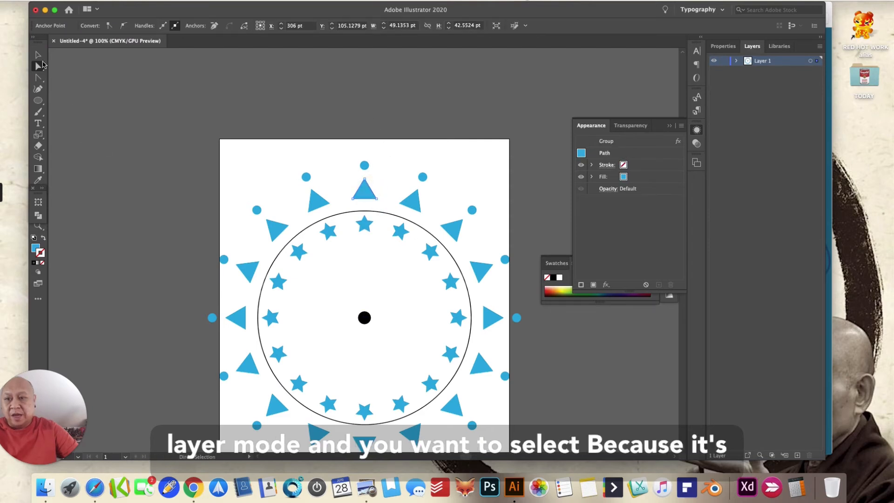
left_click(41, 54)
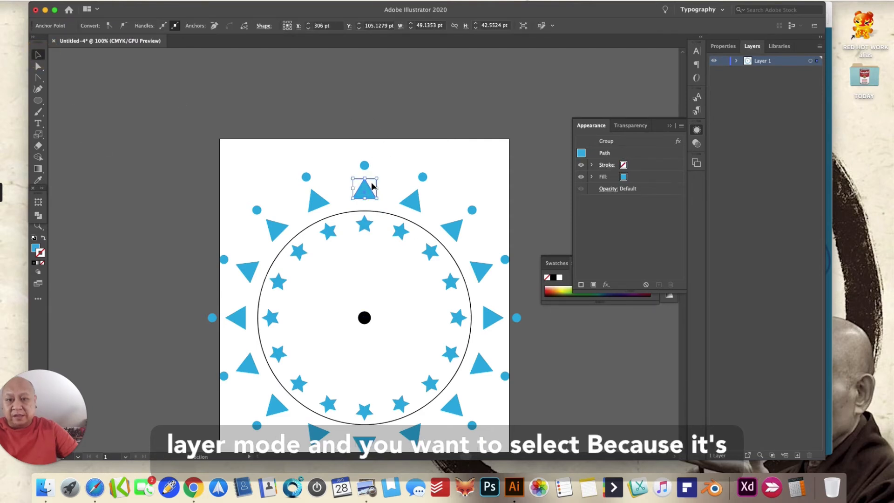
left_click(363, 193)
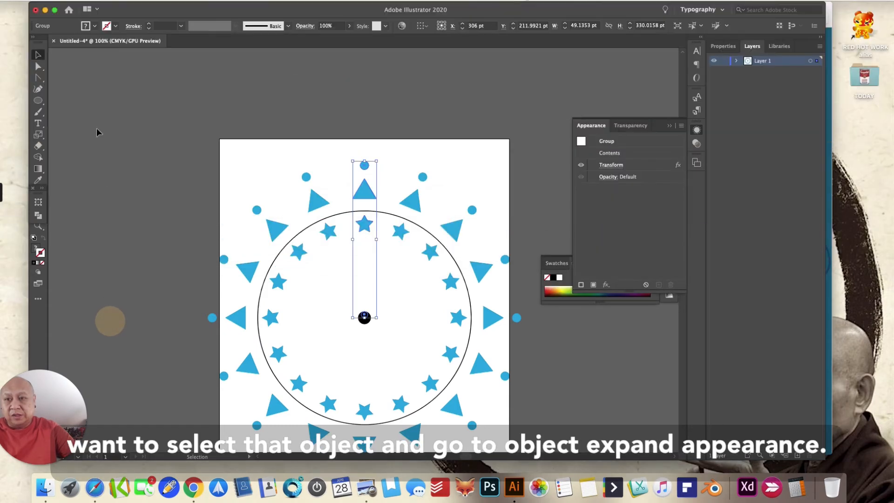
left_click(100, 0)
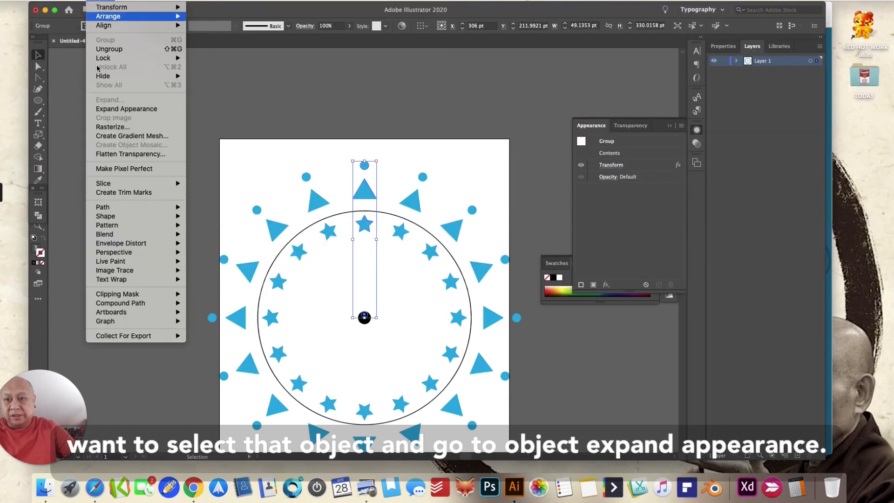
left_click(125, 109)
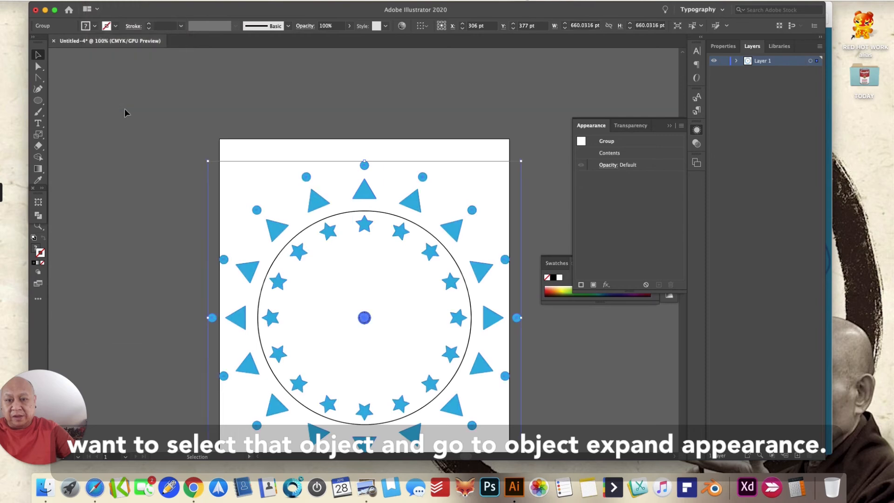
left_click(165, 229)
Recolour the individual triangle at the upper right of the ring with a red fill and no stroke
left_click(38, 66)
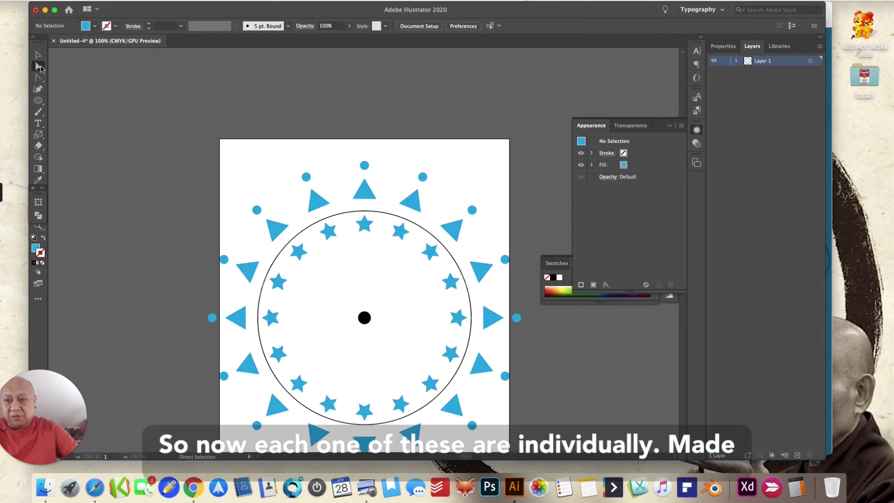
left_click(369, 196)
left_click(410, 200)
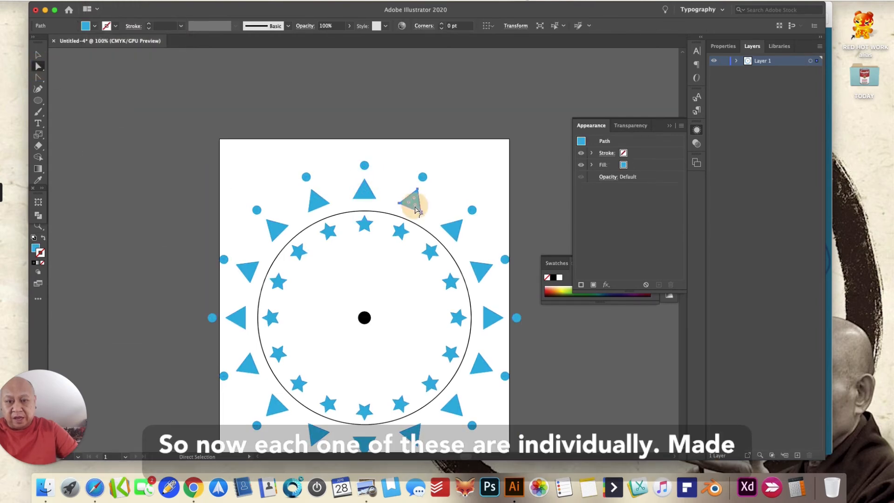
left_click(462, 230)
left_click(454, 229)
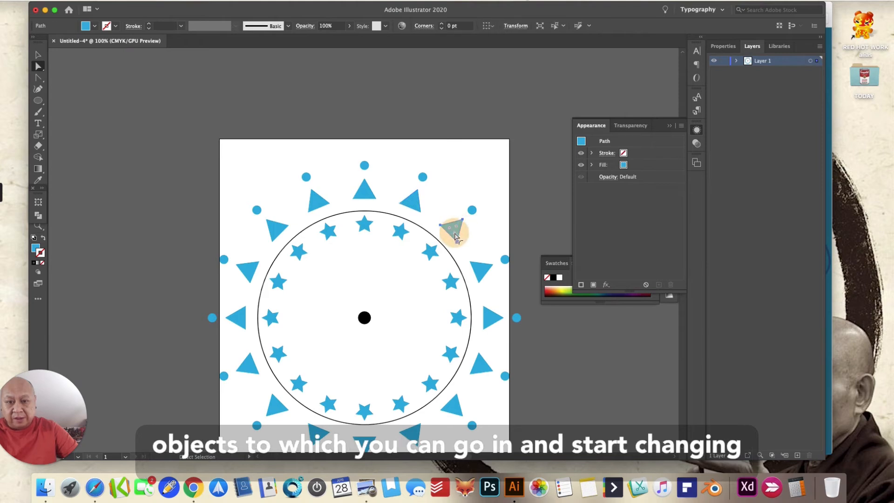
double_click(36, 249)
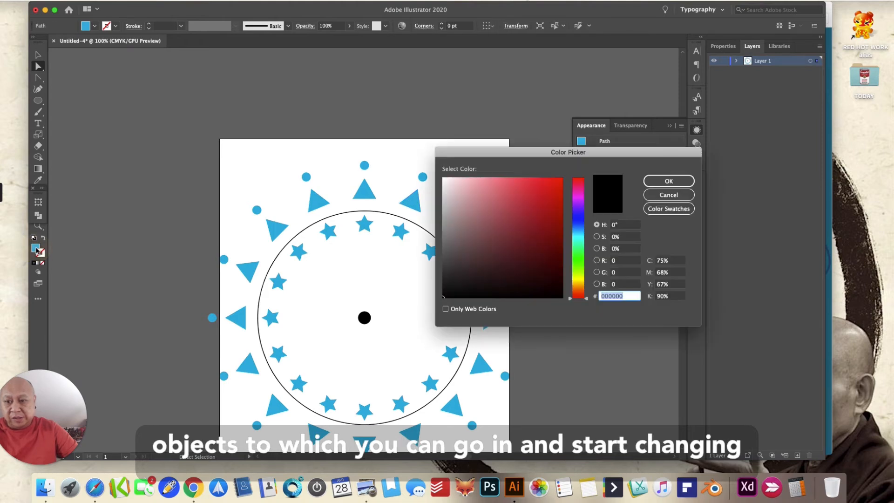
left_click(540, 200)
left_click(657, 181)
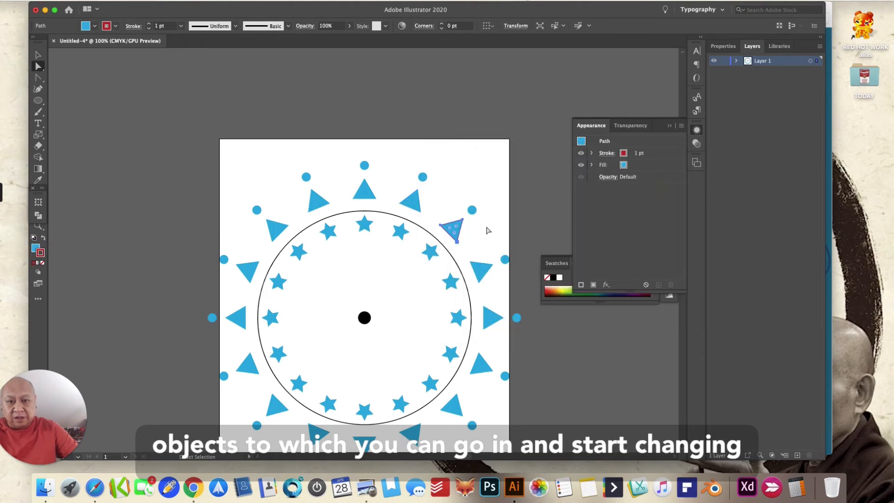
left_click(44, 238)
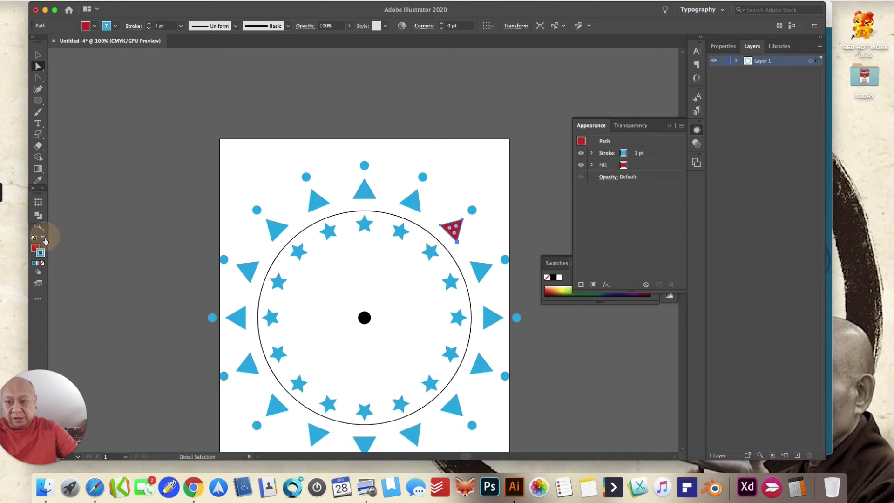
left_click(44, 260)
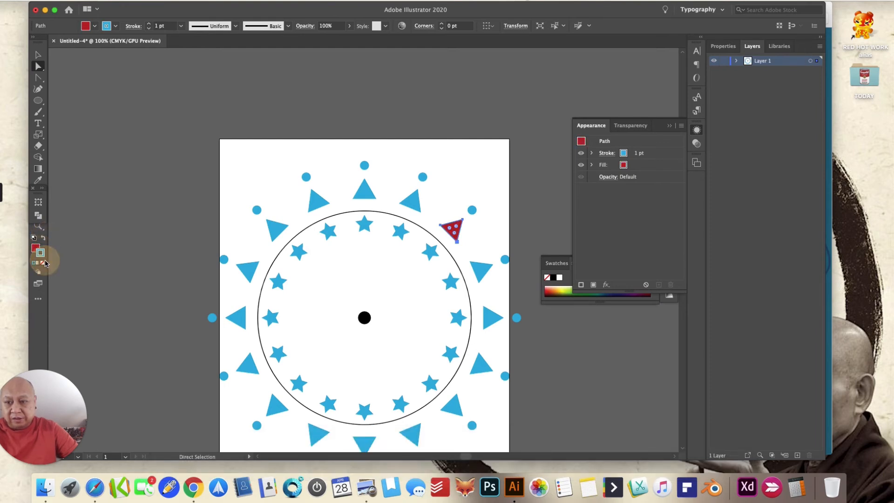
left_click(43, 262)
left_click(144, 239)
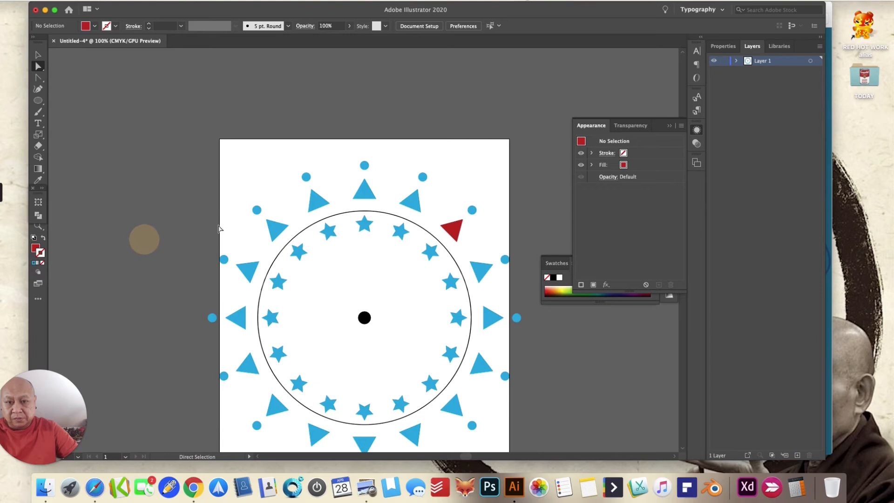
Copy the red fill with the Eyedropper onto the top triangle and the triangle at the upper left of the ring
left_click(365, 190)
left_click(39, 180)
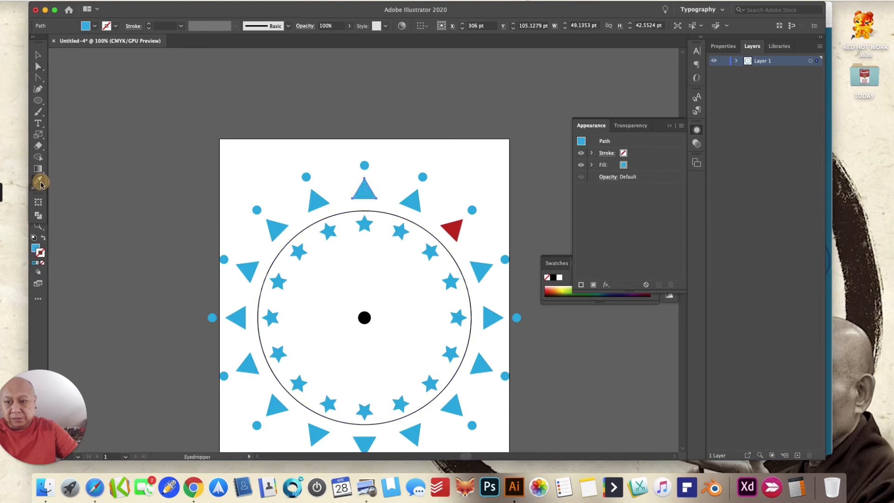
left_click(450, 229)
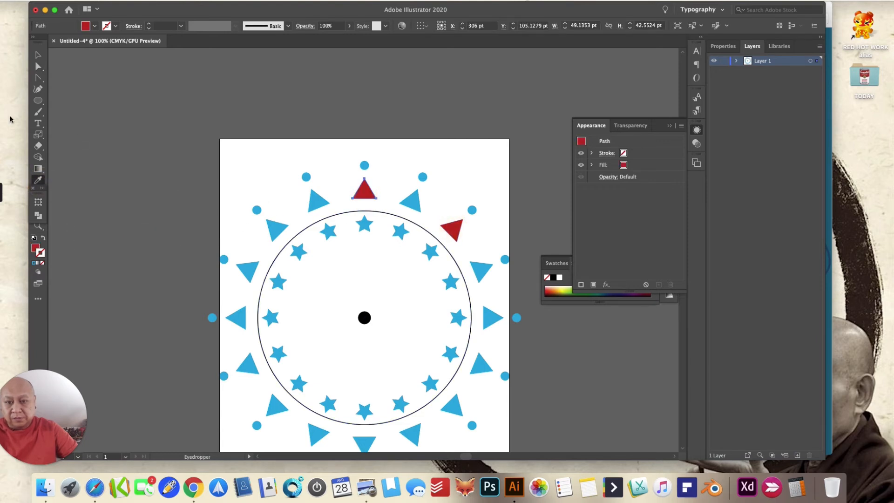
left_click(38, 66)
left_click(160, 154)
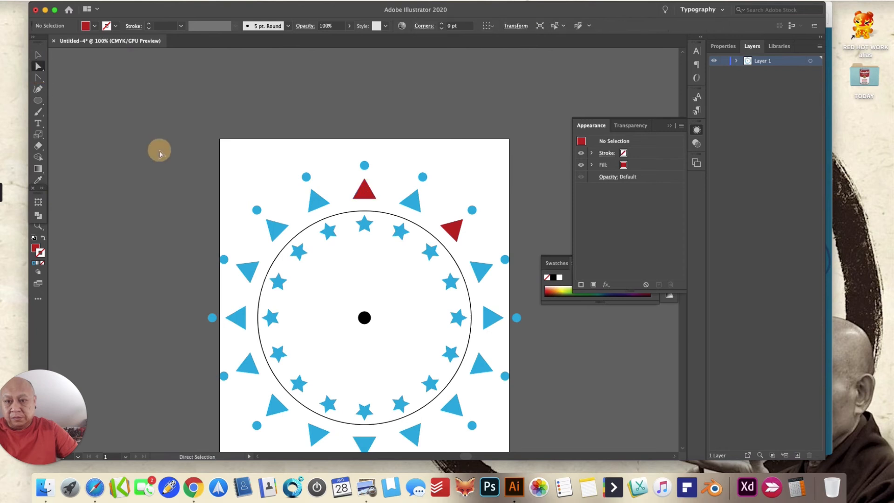
left_click(279, 232)
left_click(39, 181)
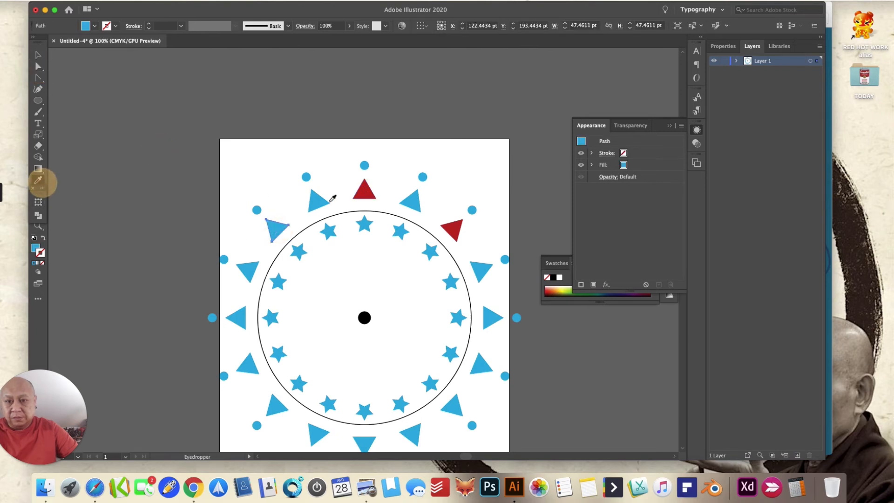
left_click(458, 226)
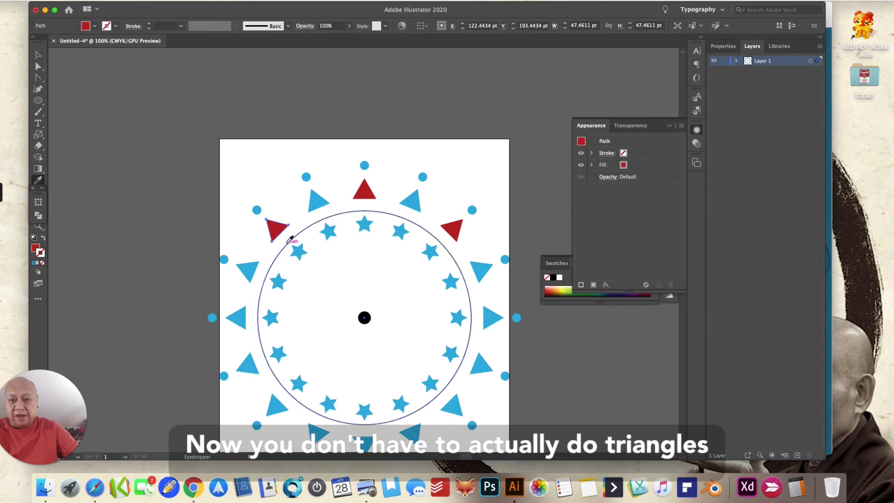
Undo the red recolouring, the appearance expansion, the small outer circle and the star, leaving only the triangle ring
key("super+z")
key("super+z")
key("super+z")
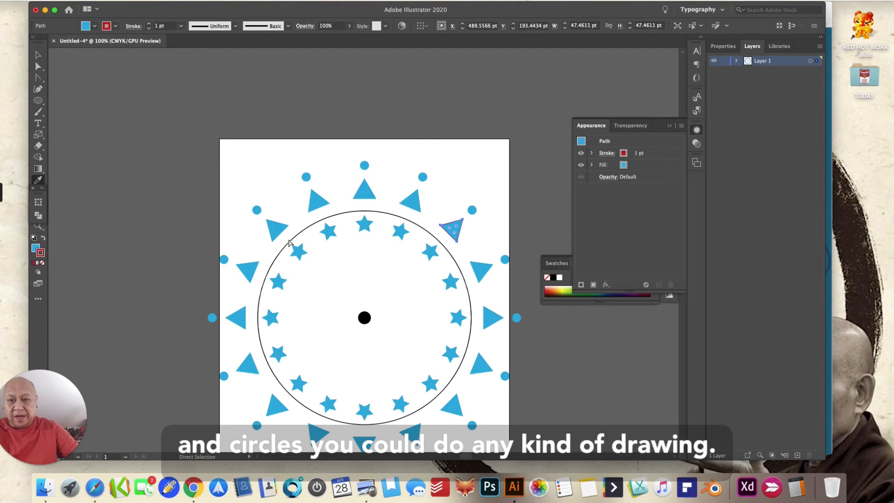
key("super+z")
key("super+z")
key("super+z")
key("super+z")
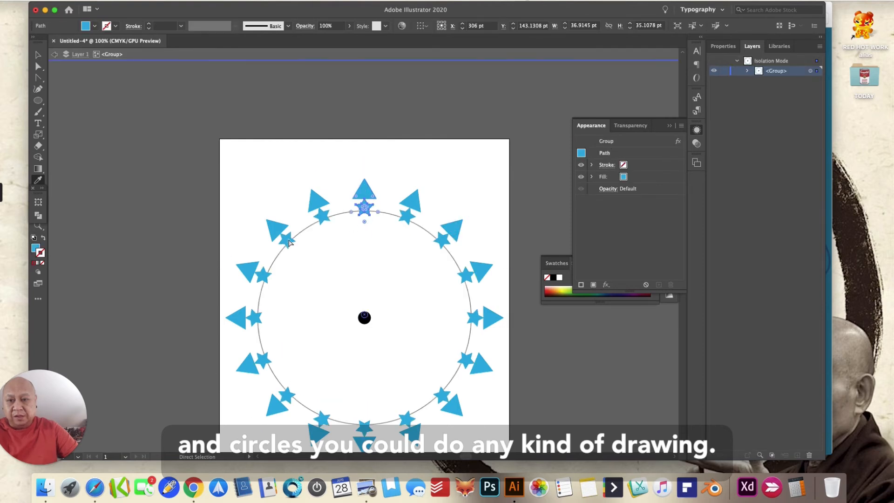
key("super+z")
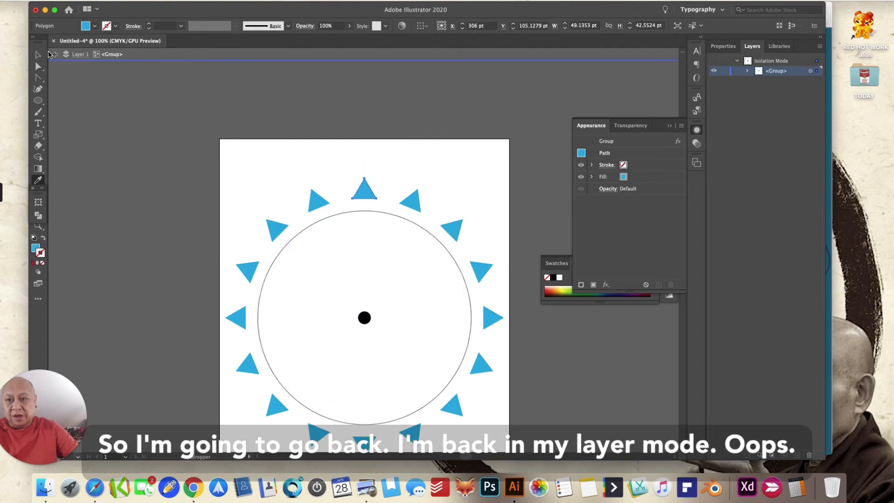
Exit isolation mode to the normal document and isolate the triangle group again
left_click(75, 54)
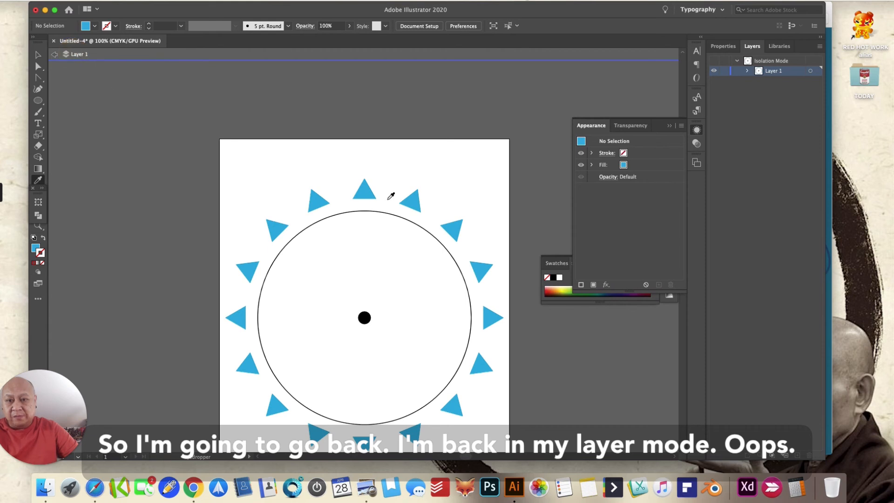
left_click(54, 55)
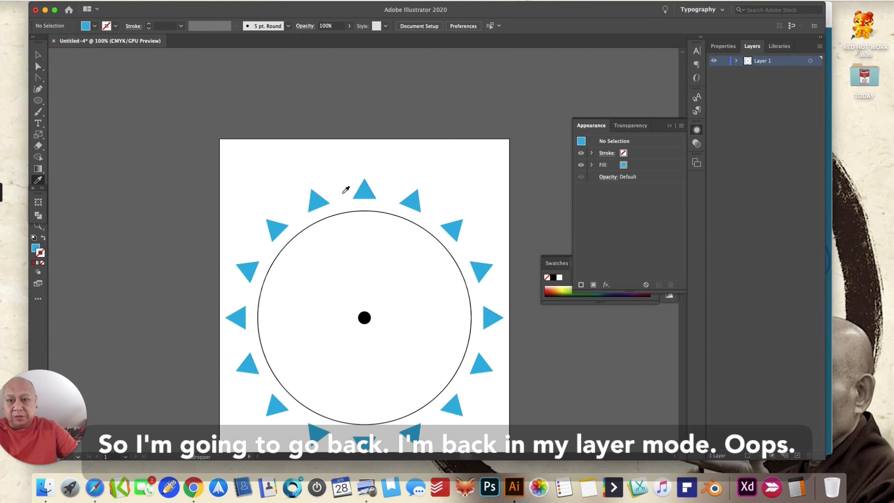
left_click(38, 55)
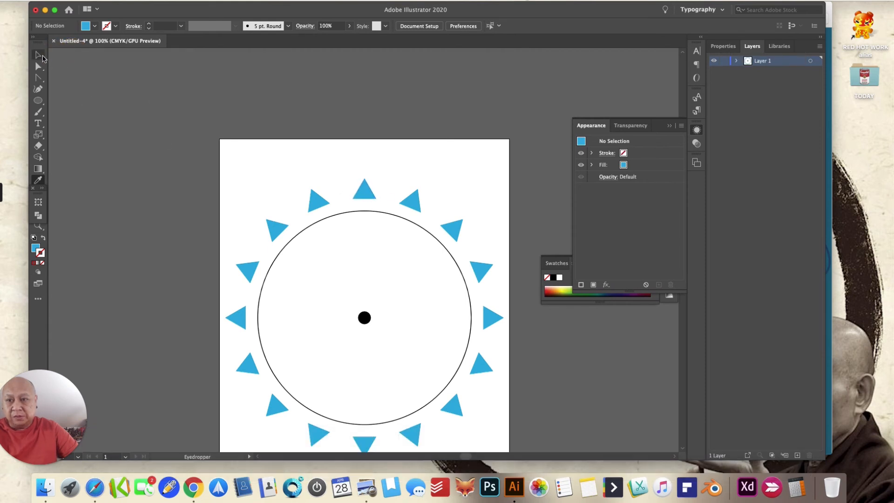
left_click(367, 191)
double_click(361, 192)
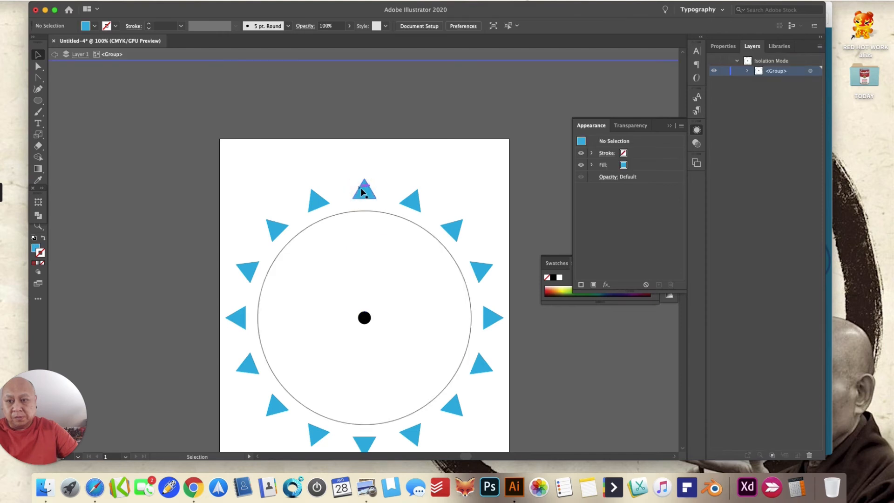
Draw a closed narrow petal with the Pen tool from the top of the large circle down toward the central black dot
left_click(39, 88)
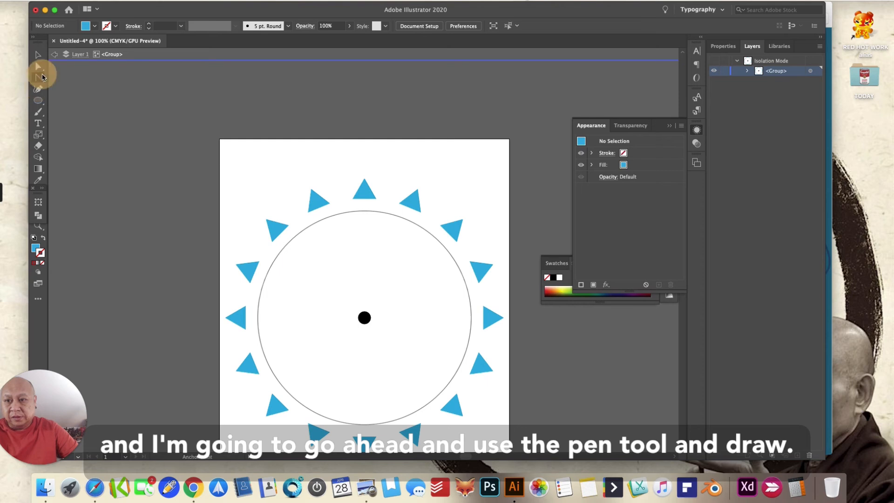
left_click_drag(40, 76, 69, 80)
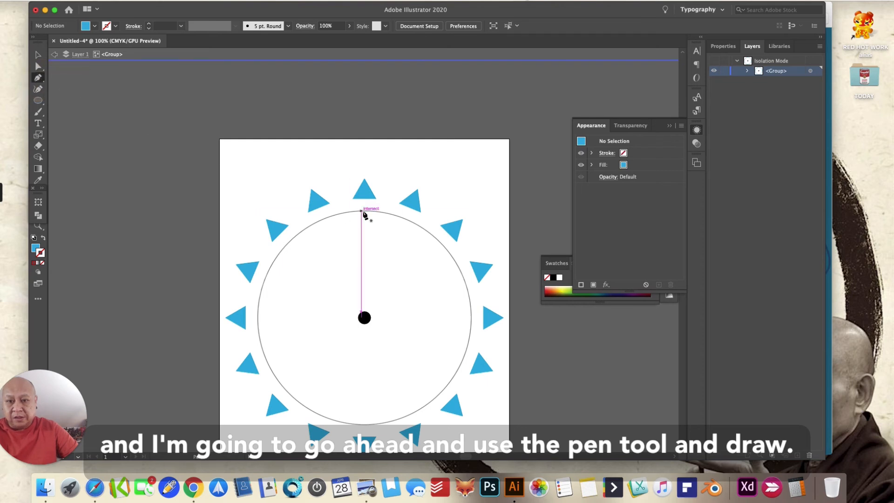
left_click_drag(362, 211, 355, 238)
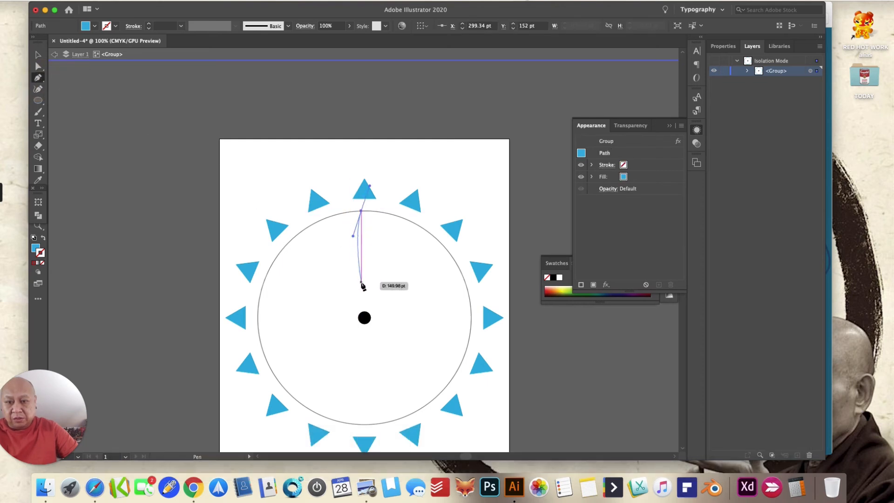
left_click_drag(361, 282, 366, 201)
left_click(362, 211)
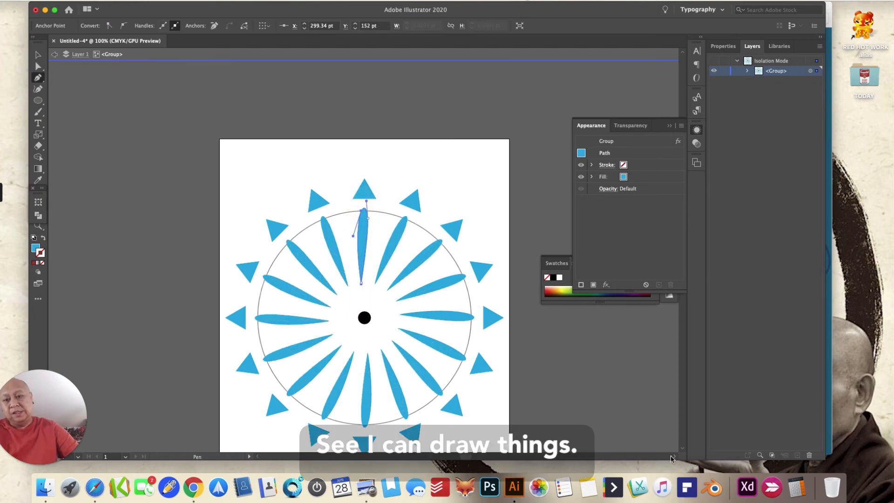
Draw a tiny leaf shape with the Pen tool beside the central black dot, undo the stray extra segments, and deselect it
mouse_move(387, 311)
left_mouse_down()
mouse_move(402, 303)
mouse_move(388, 314)
left_mouse_up()
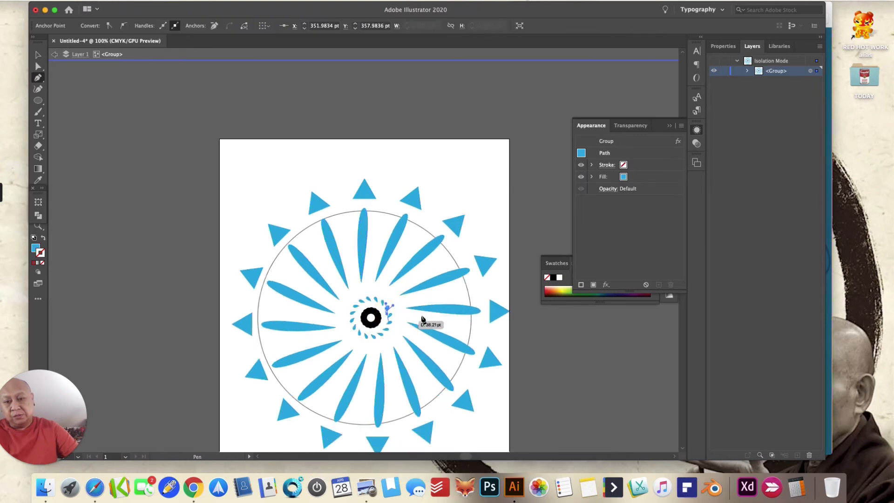
left_click(441, 371)
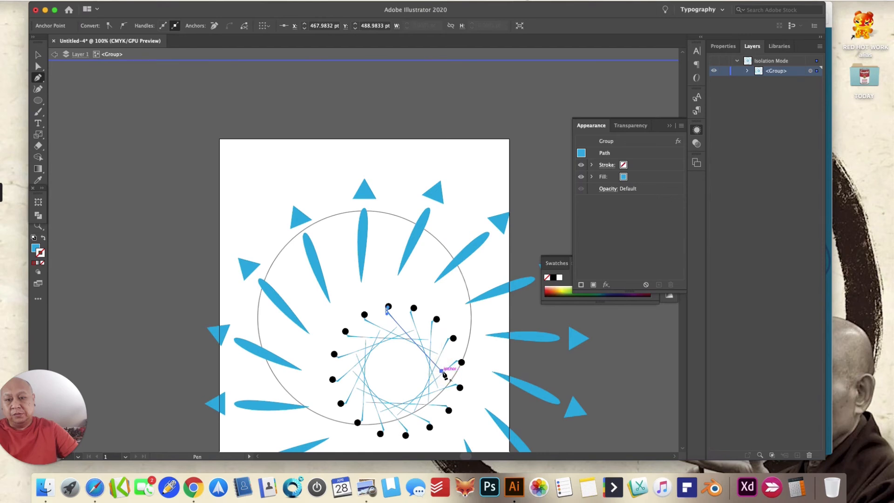
key("super+z")
left_click(394, 287)
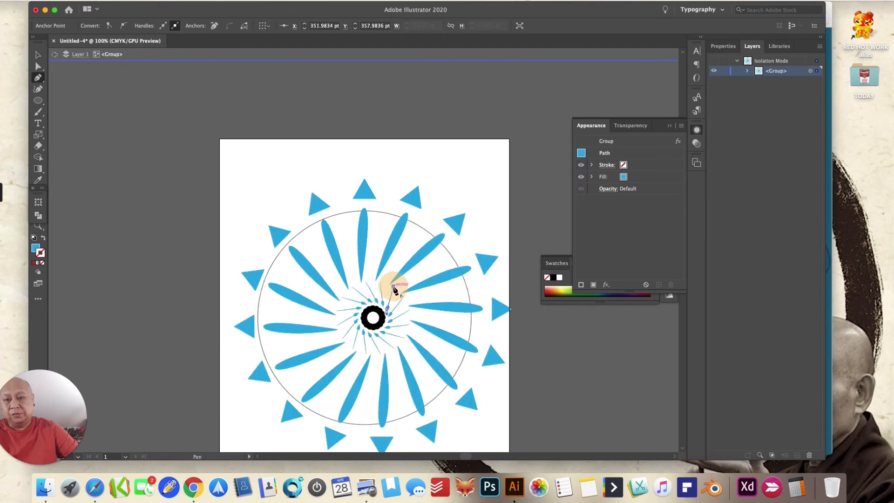
left_click(403, 264)
left_click(386, 309)
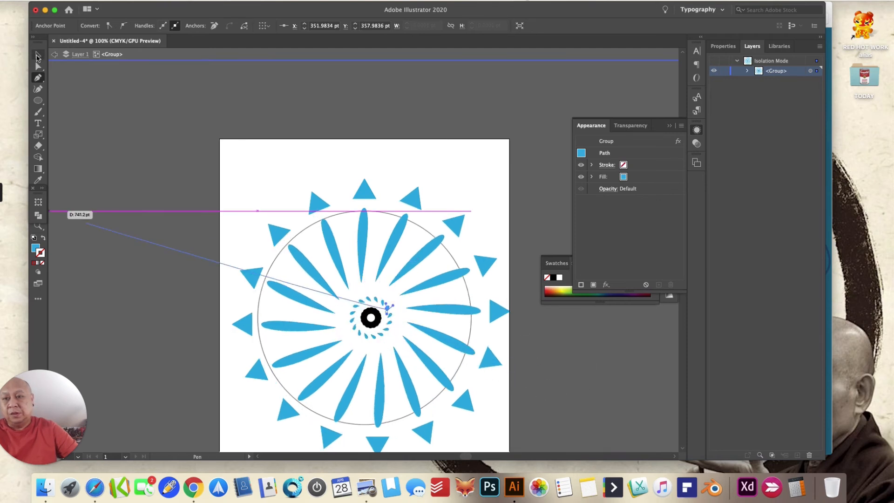
left_click(37, 56)
left_click(180, 254)
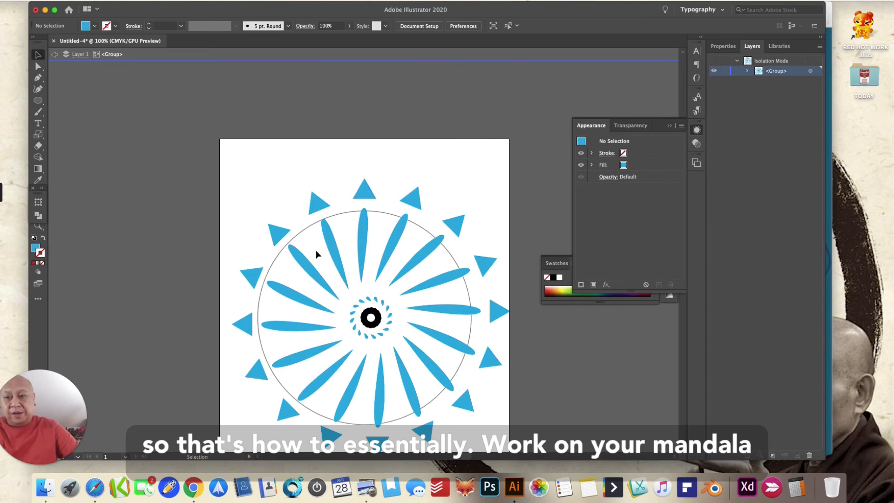
Leave the group isolation for Layer 1, start placing a background image, and open the TODAY folder on the Desktop
left_click(60, 54)
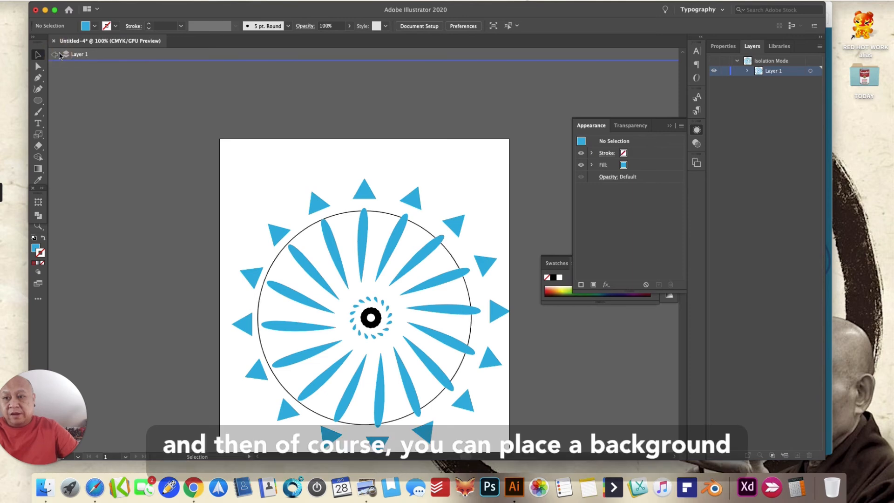
left_click(55, 1)
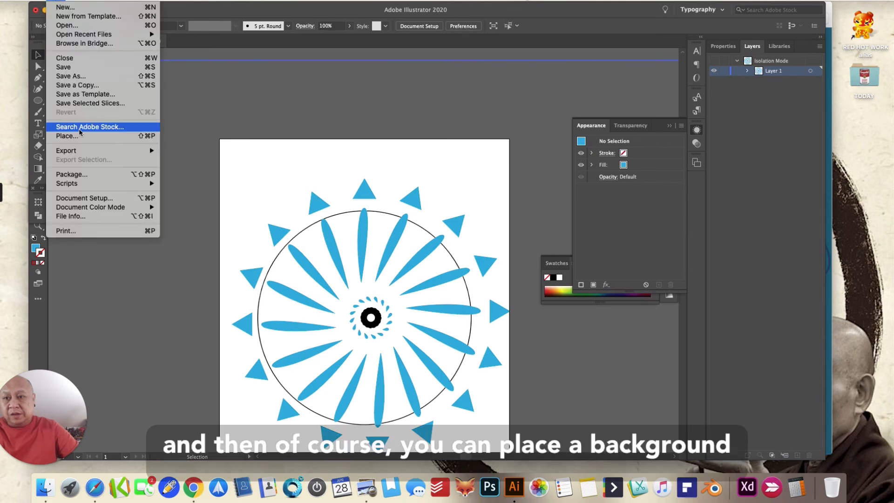
left_click(91, 136)
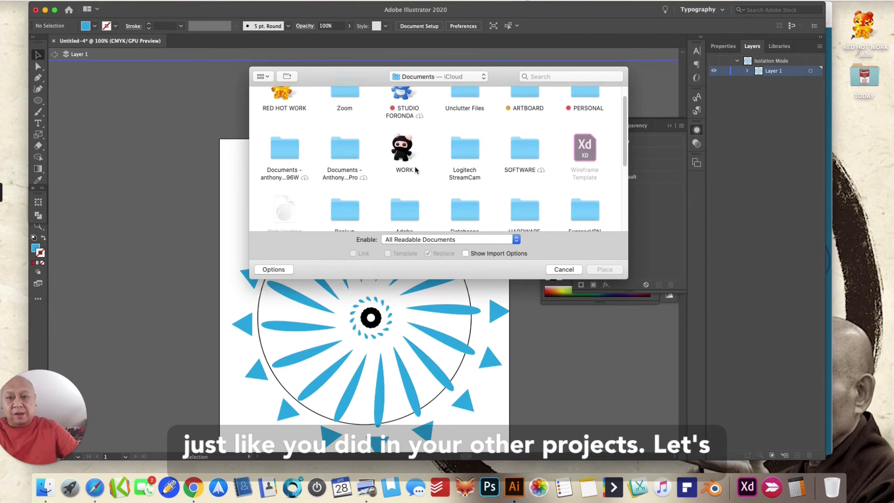
scroll(415, 168, "down", 3)
scroll(410, 163, "up", 3)
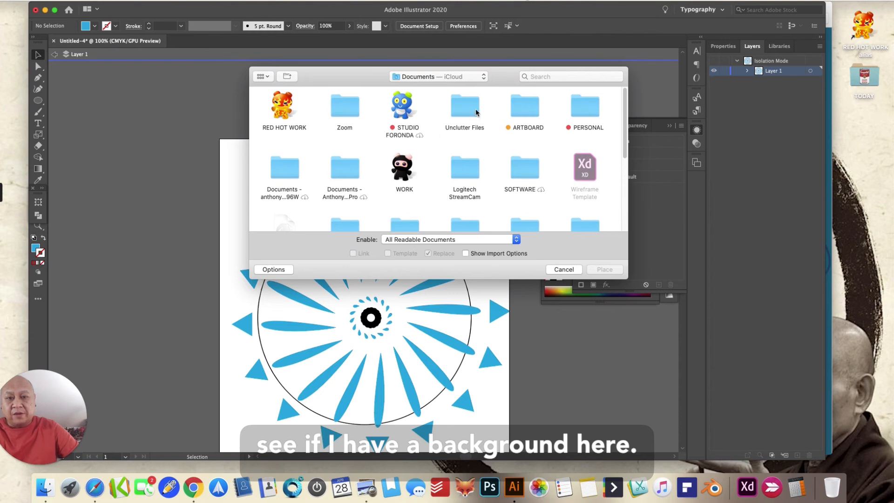
scroll(386, 151, "down", 5)
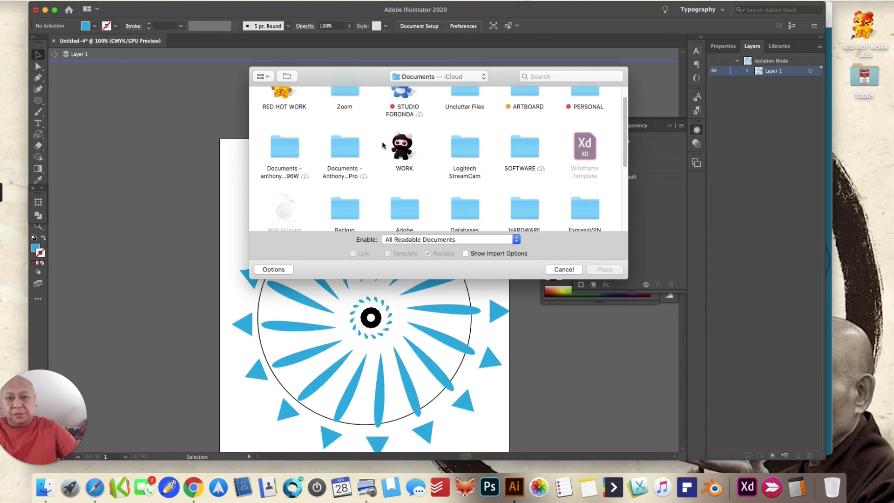
scroll(374, 133, "up", 5)
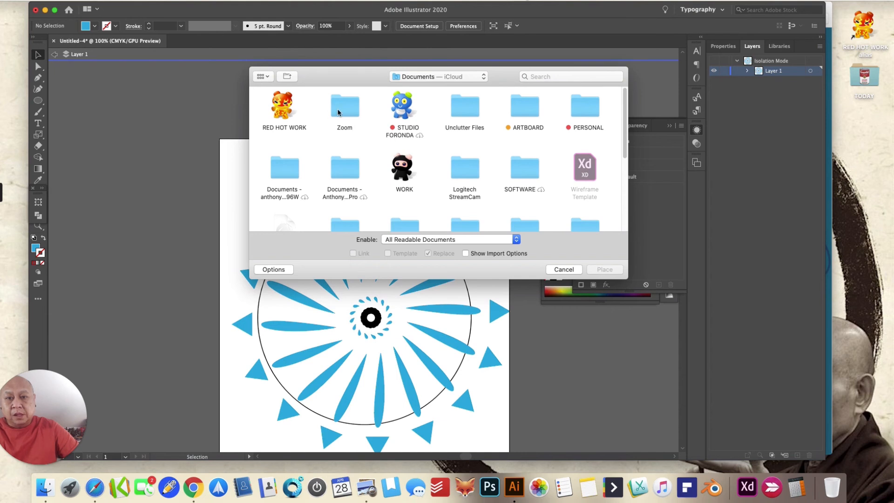
scroll(358, 153, "down", 1)
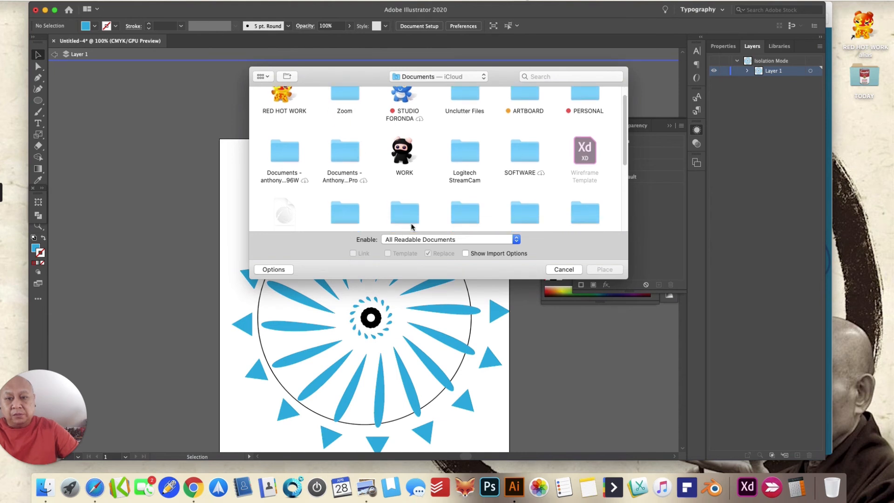
left_click(454, 77)
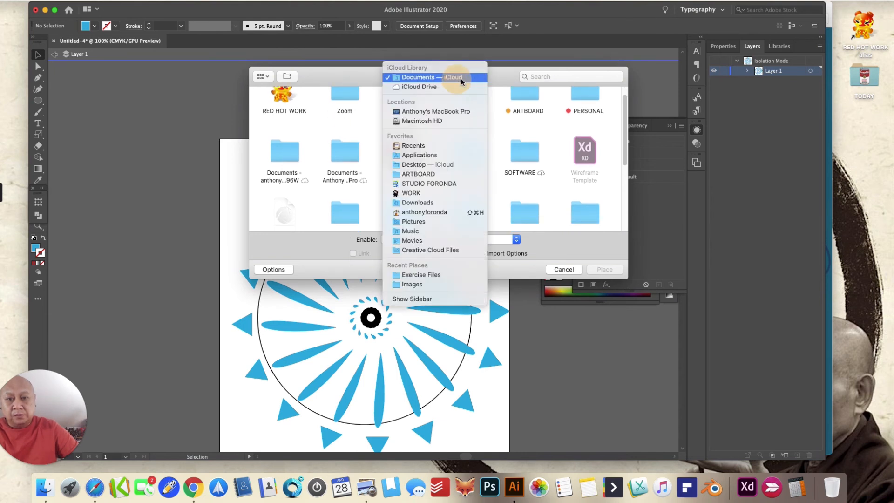
left_click(455, 166)
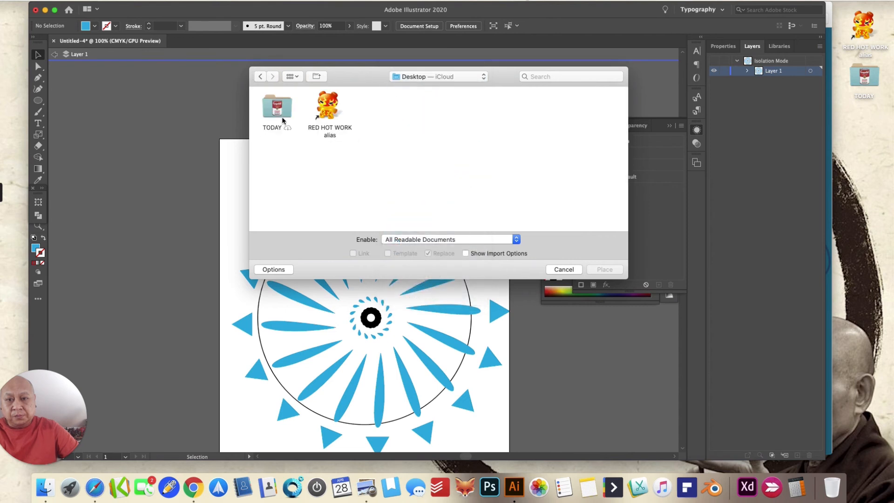
left_click(281, 116)
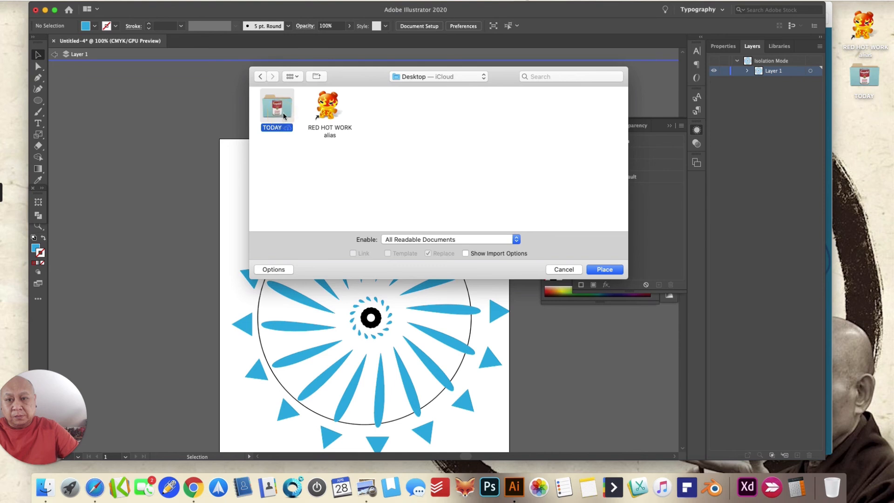
double_click(282, 116)
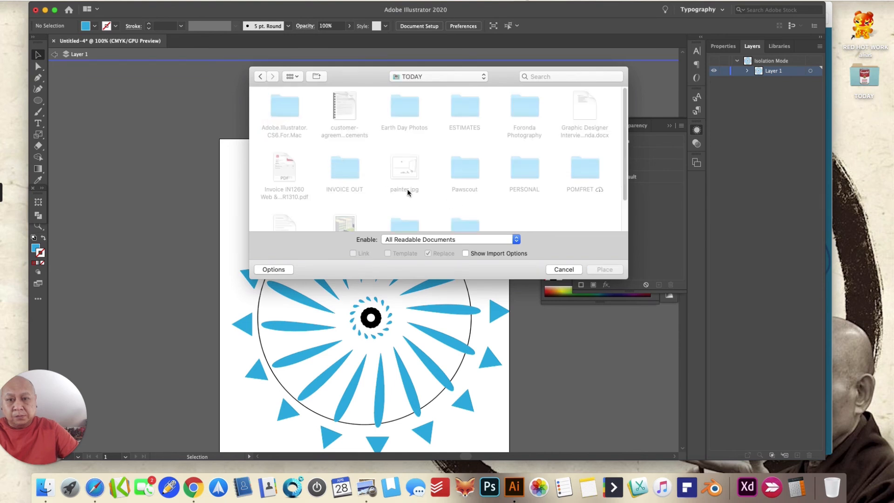
Browse through the POMFRET and Digital Graphics folders to the Vintage Travel Posters folder
scroll(408, 188, "down", 3)
scroll(412, 175, "up", 3)
left_click(414, 81)
left_click(414, 78)
scroll(455, 182, "down", 3)
double_click(594, 135)
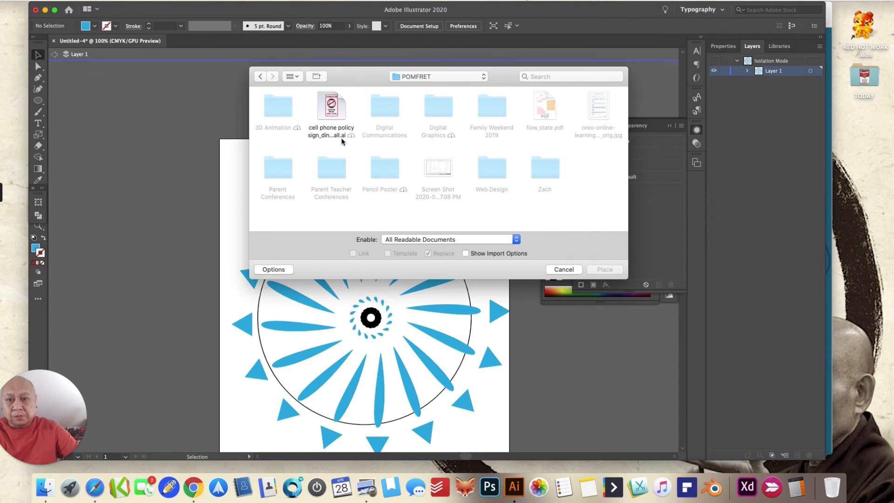
left_click(442, 119)
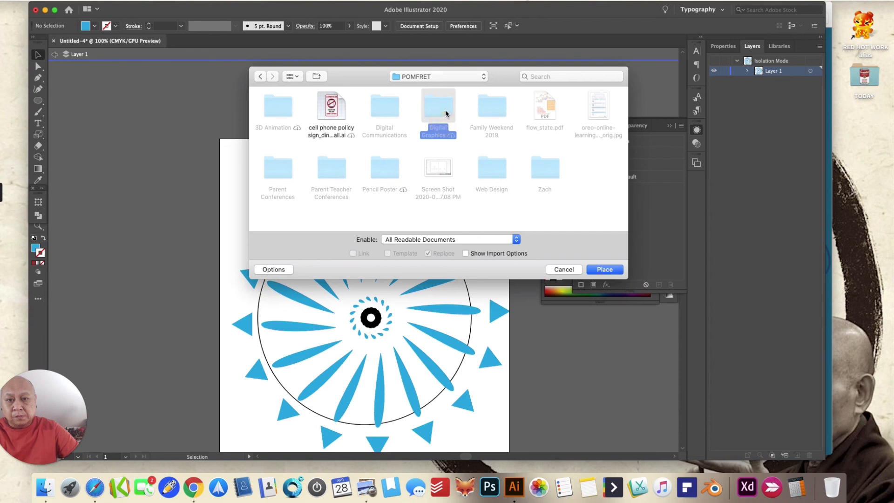
double_click(445, 111)
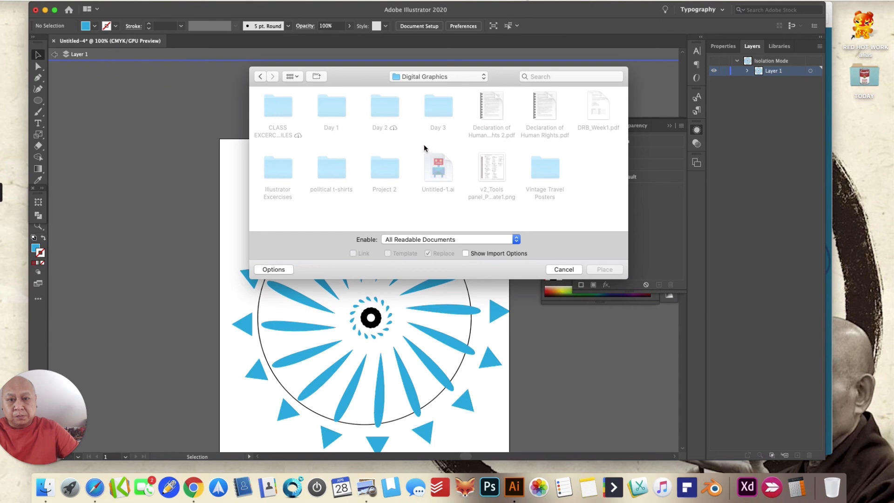
double_click(548, 165)
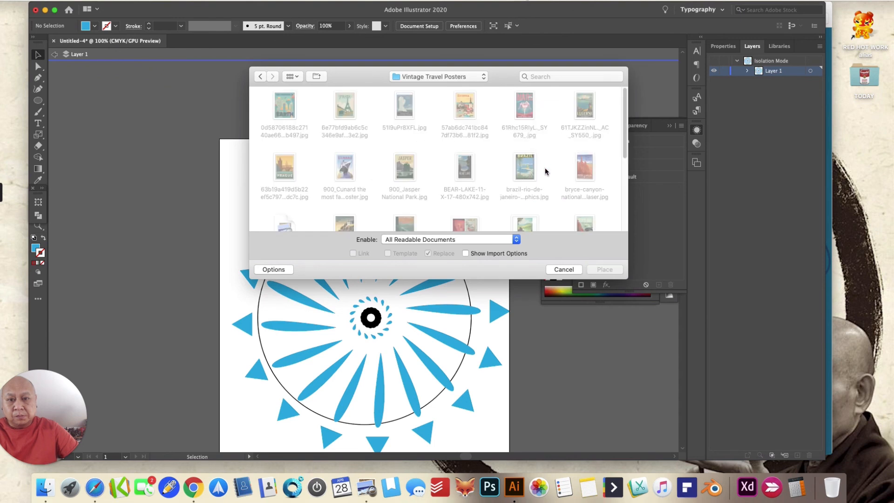
Place 900_Jasper National Park.jpg as a linked image covering the artboard, about 625 × 830 pt
left_click(405, 169)
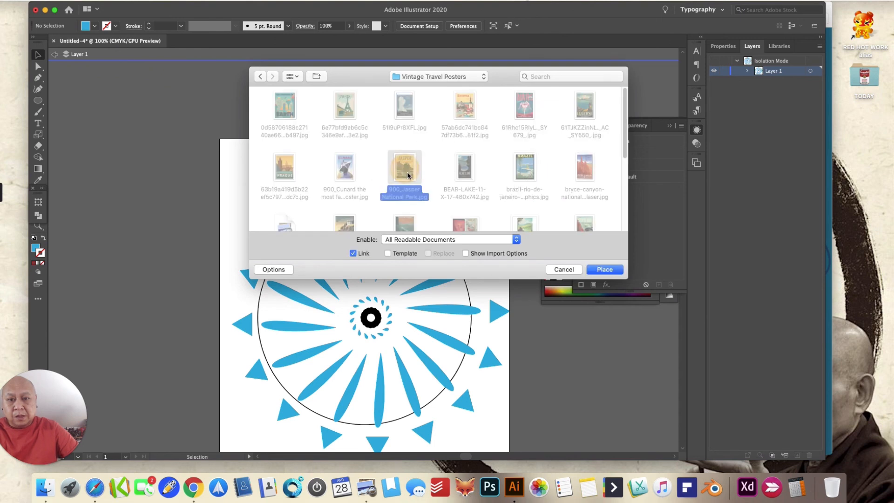
left_click(605, 269)
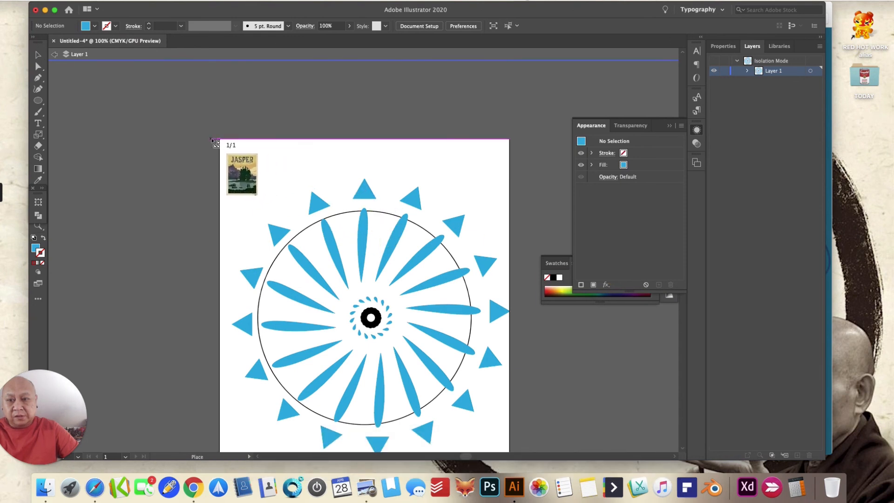
left_click_drag(215, 139, 536, 294)
scroll(536, 286, "up", 5)
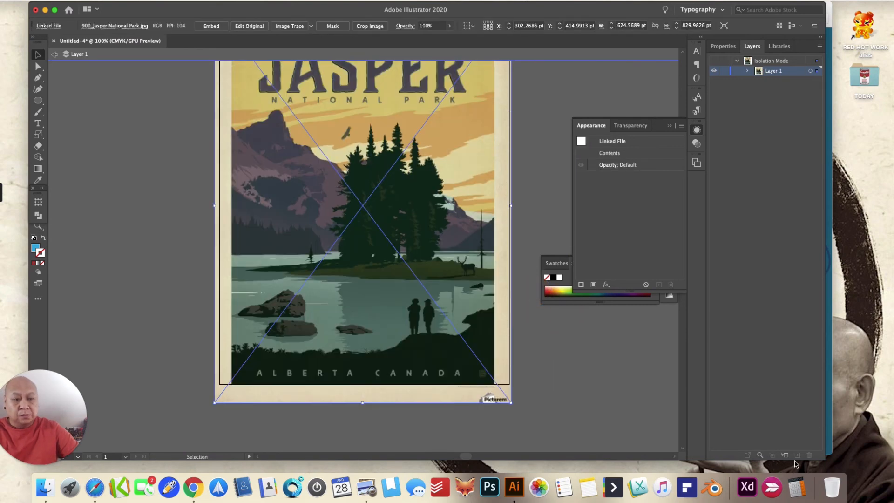
Delete the placed Jasper National Park poster from Layer 1
left_click(57, 54)
left_click(390, 228)
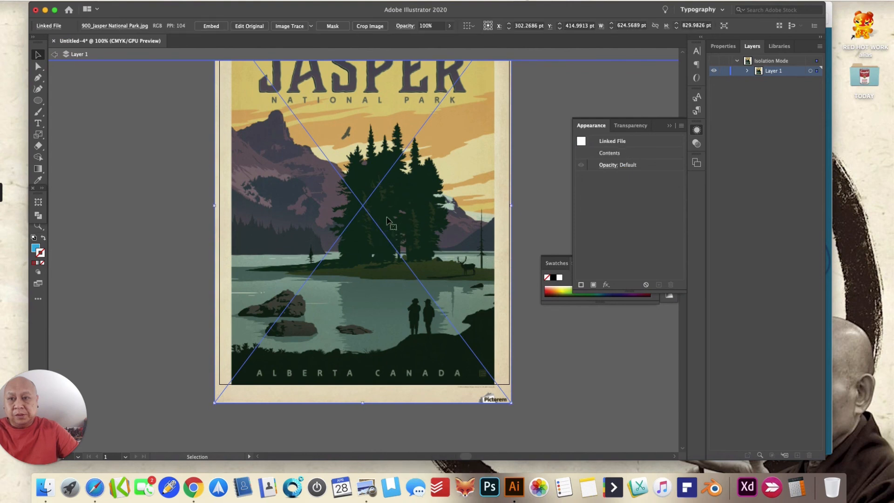
key("Delete")
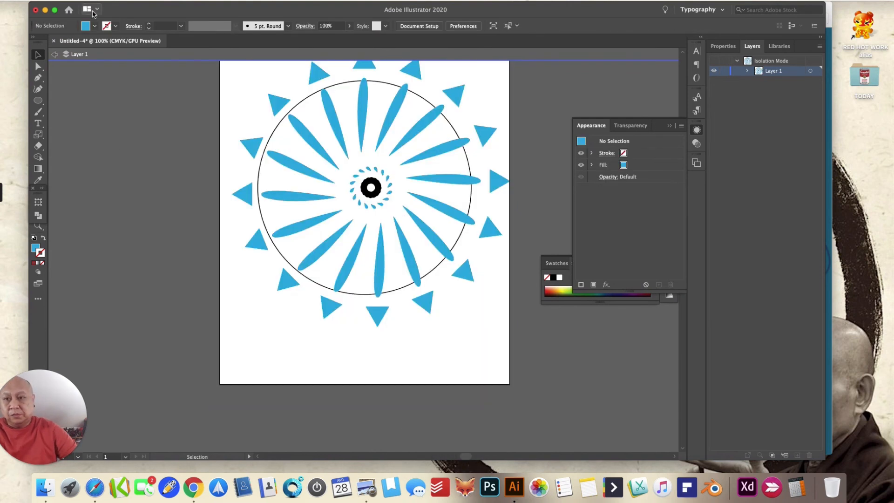
Exit isolation mode completely and add a new layer above Layer 1
left_click(54, 54)
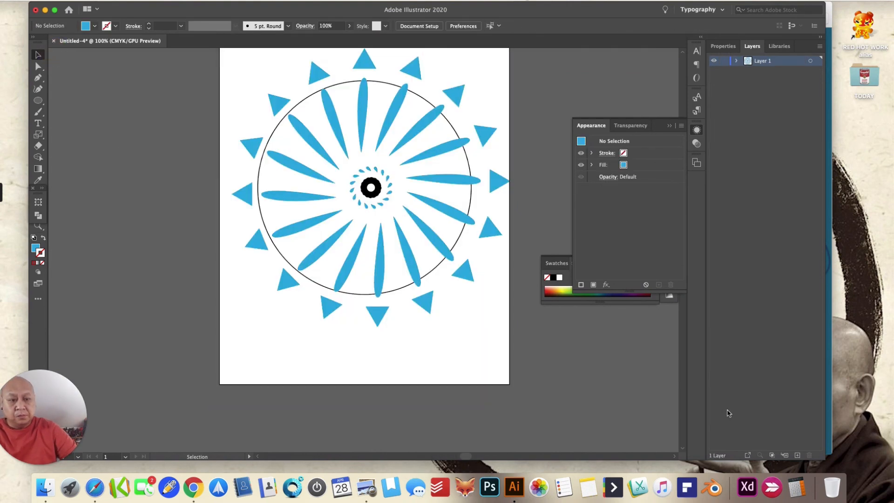
left_click(797, 454)
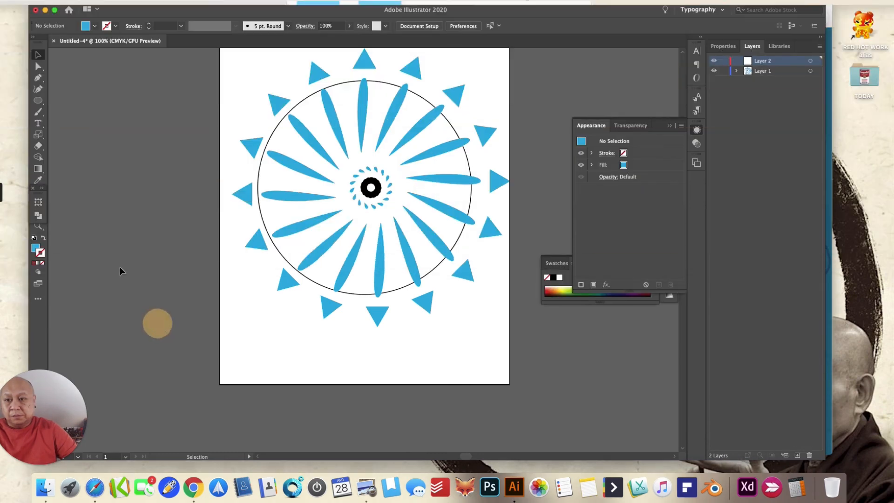
Place the 900_Cunard ocean liner poster as a linked image on Layer 2, covering the artboard at about 634 × 937 pt
left_click(55, 1)
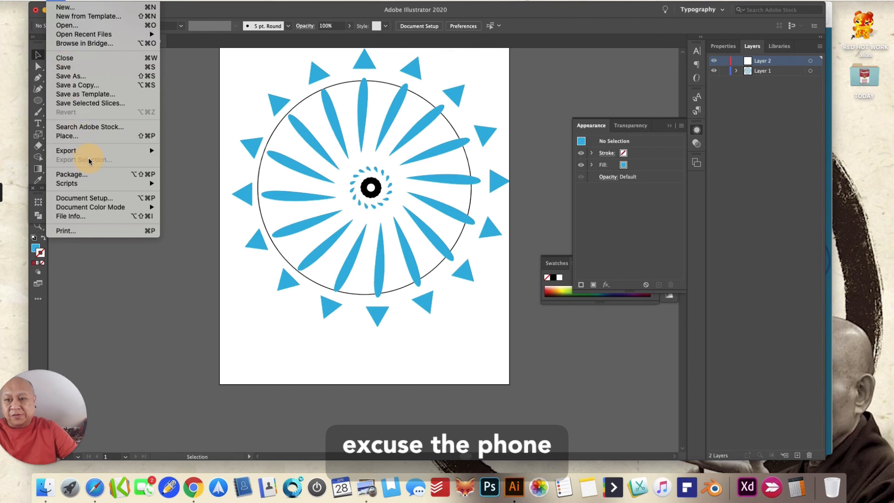
left_click(94, 141)
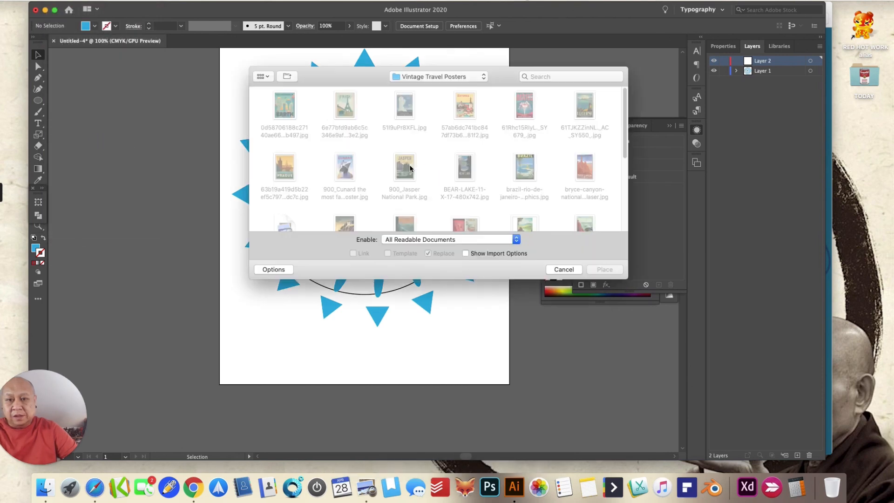
left_click(345, 173)
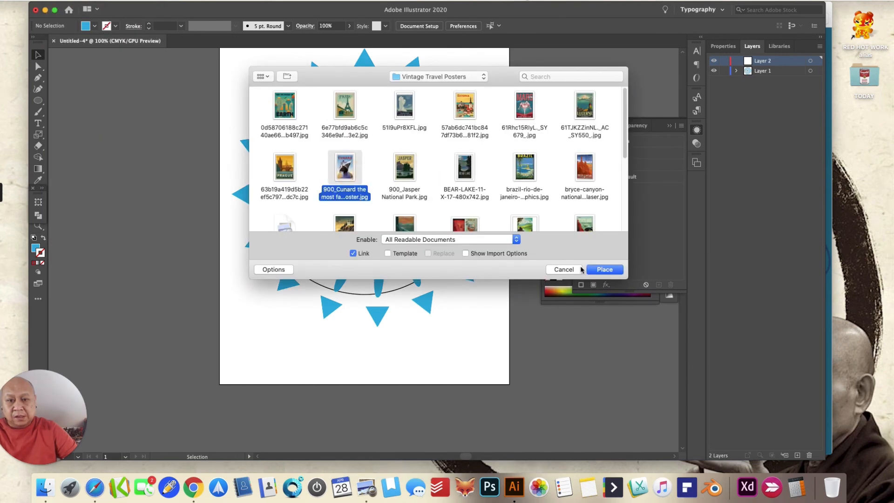
left_click(605, 269)
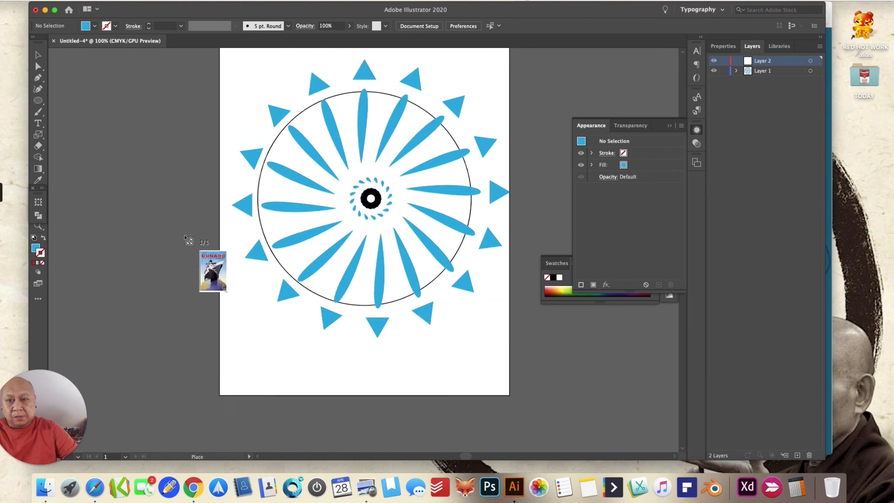
scroll(200, 205, "up", 3)
left_click_drag(215, 118, 582, 385)
scroll(581, 367, "up", 6)
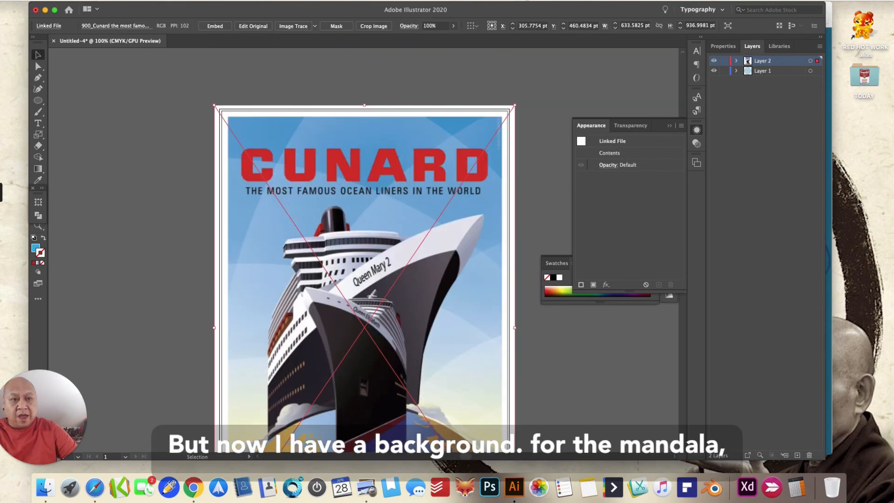
Move Layer 2 with the Cunard poster below Layer 1 and deselect the poster
left_click_drag(788, 65, 792, 83)
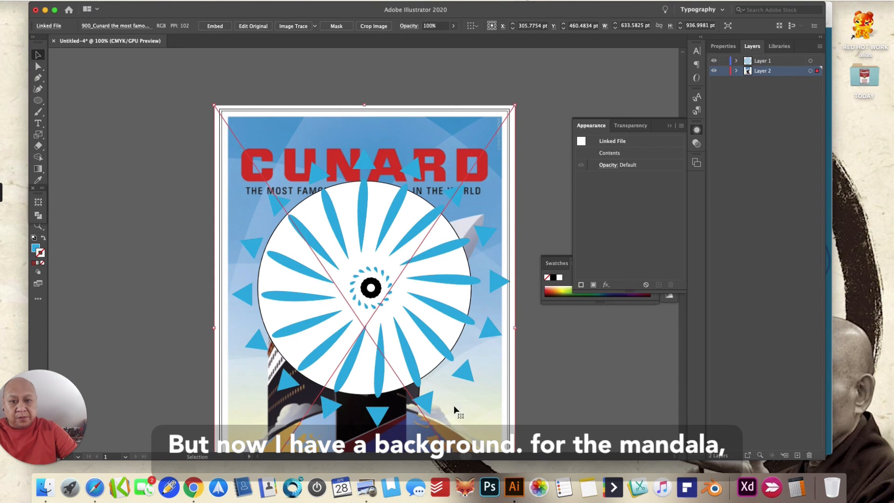
scroll(459, 371, "down", 10)
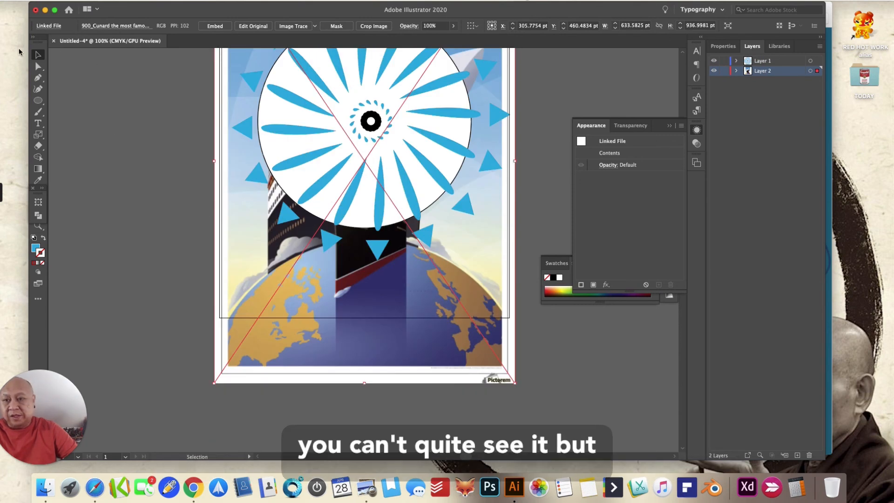
left_click(127, 183)
Delete the large white-filled 450 pt guide circle behind the mandala shapes on Layer 1
left_click(329, 195)
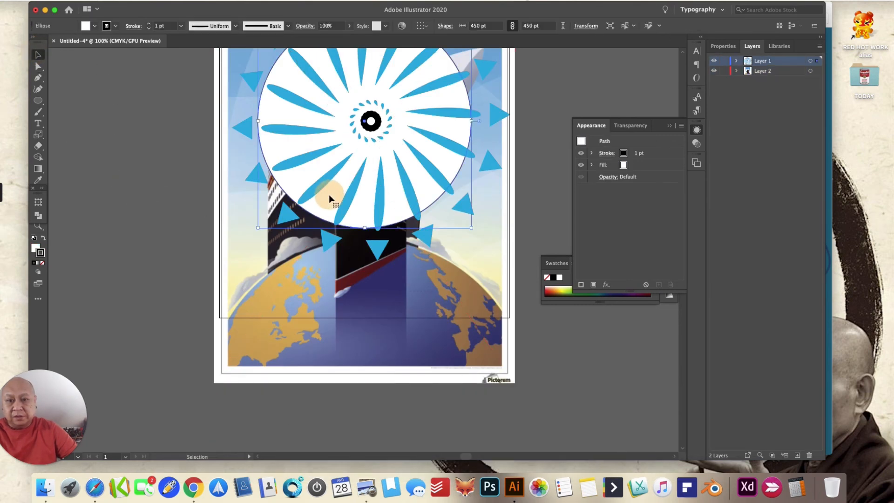
key("Delete")
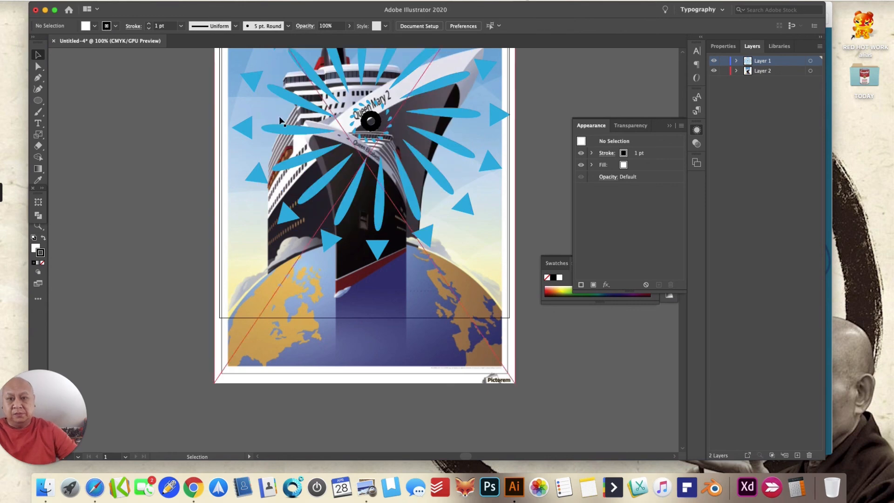
scroll(520, 239, "up", 7)
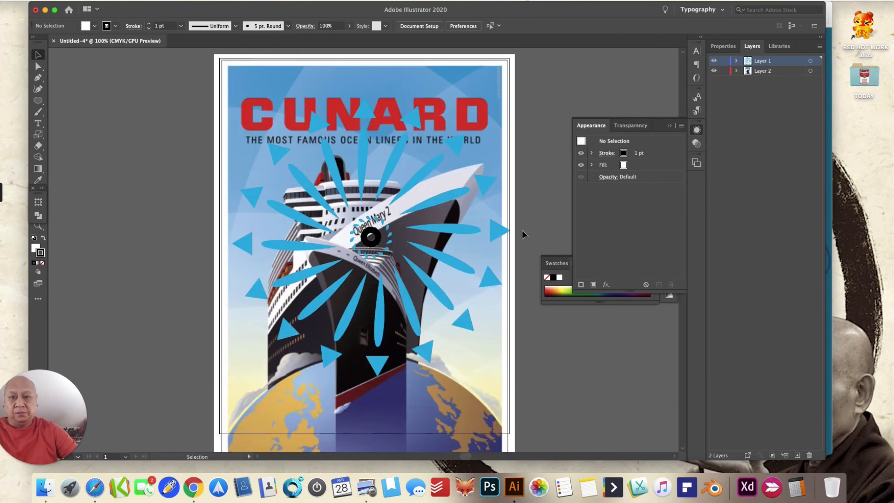
scroll(522, 230, "down", 3)
scroll(524, 234, "up", 1)
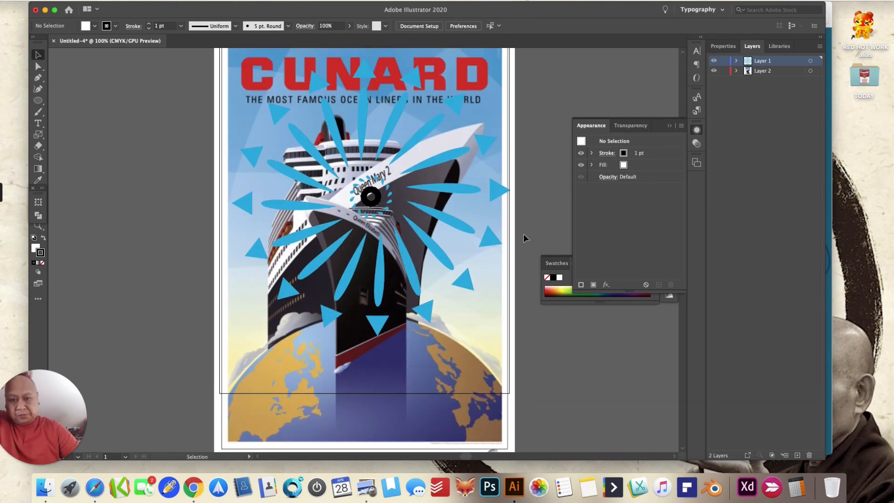